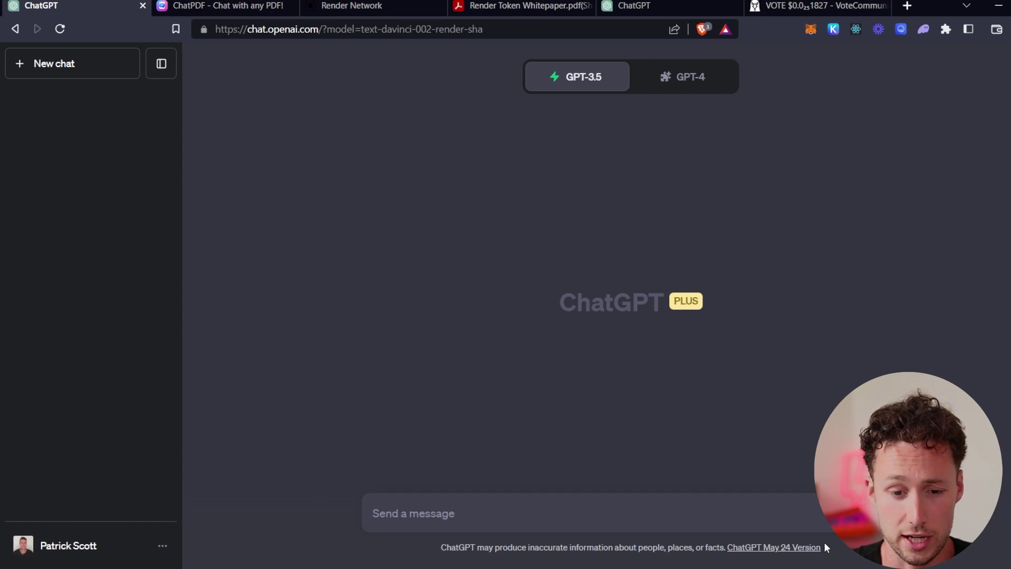
Switch the chat model to GPT-4 with the Plugins beta option.
{"action": "mouse_move", "coordinate": [697, 76]}
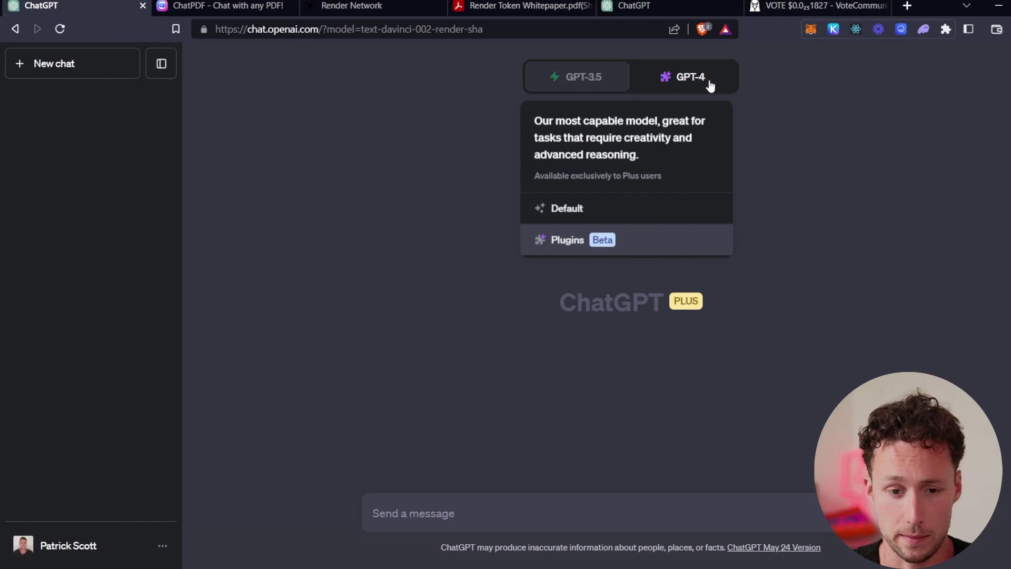
{"action": "left_click", "coordinate": [662, 243]}
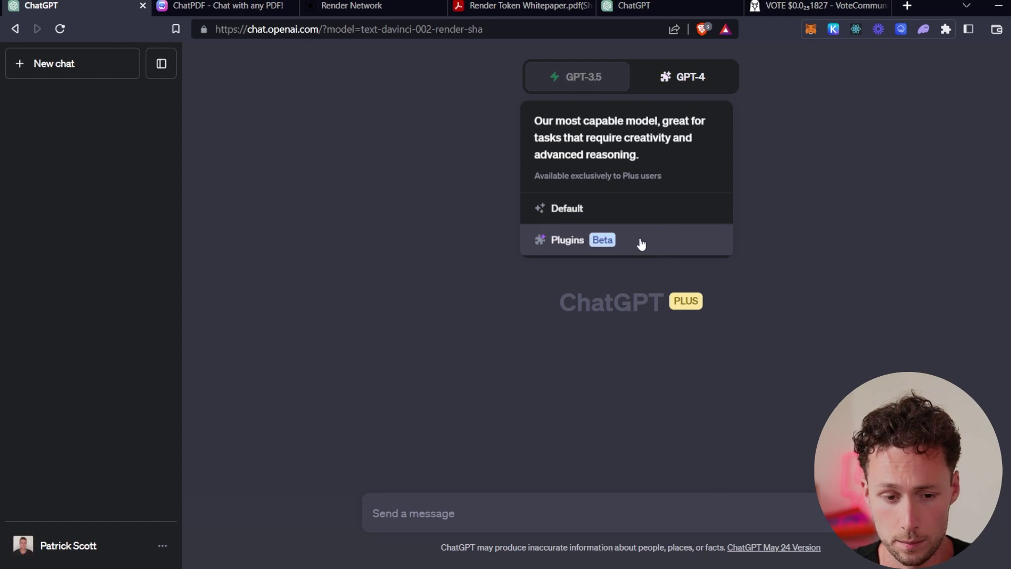
{"action": "left_click", "coordinate": [655, 243]}
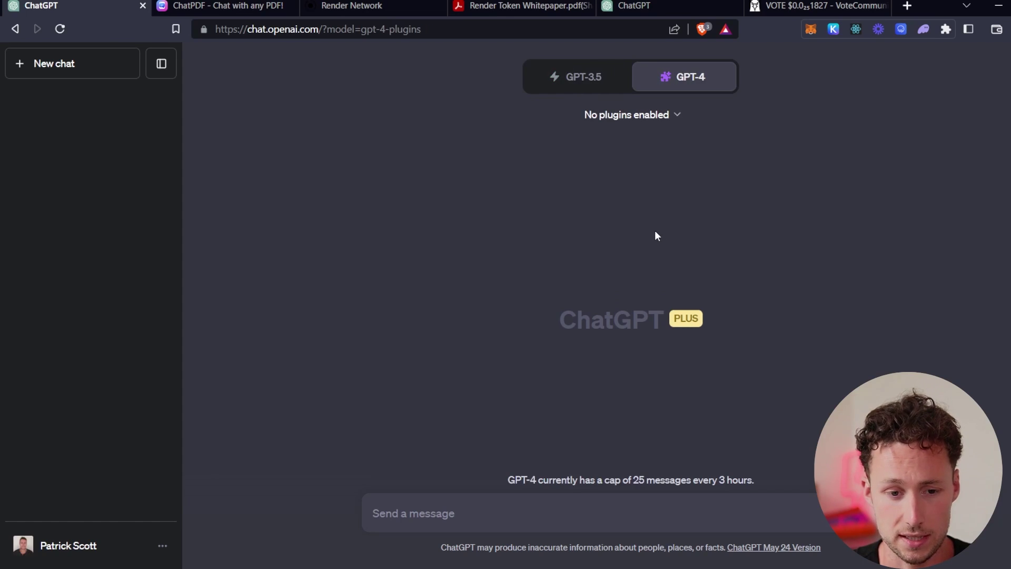
Search the plugin store for "defi", install the Defillama plugin and check that it is enabled for the chat.
{"action": "left_click", "coordinate": [670, 119]}
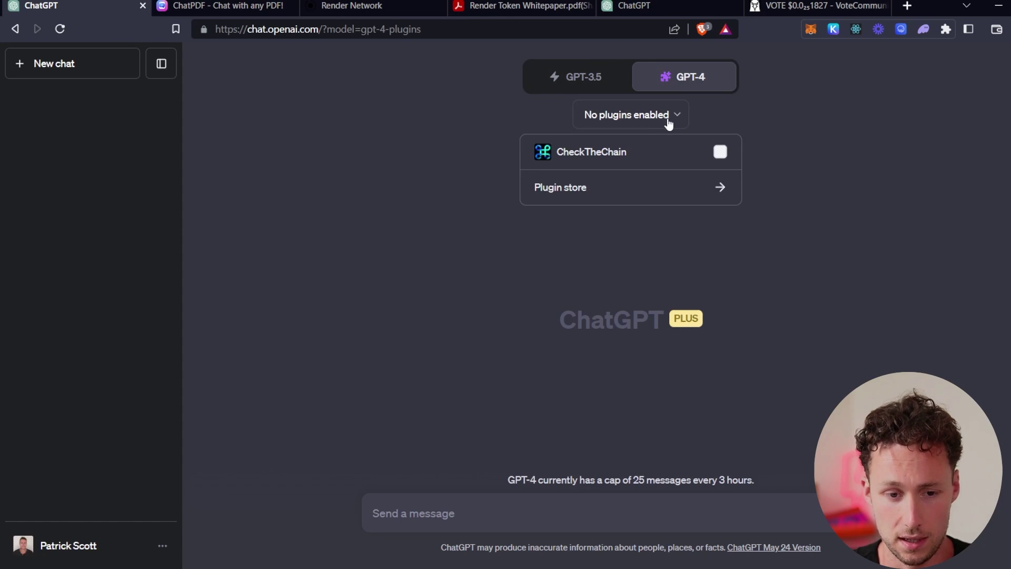
{"action": "left_click", "coordinate": [716, 200]}
{"action": "left_click", "coordinate": [433, 163]}
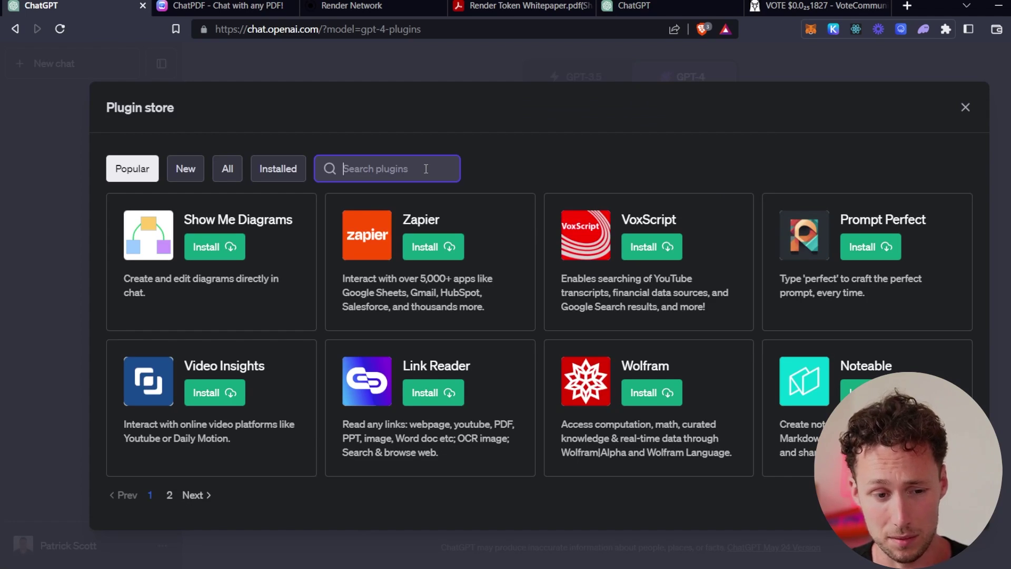
{"action": "type", "text": "defi"}
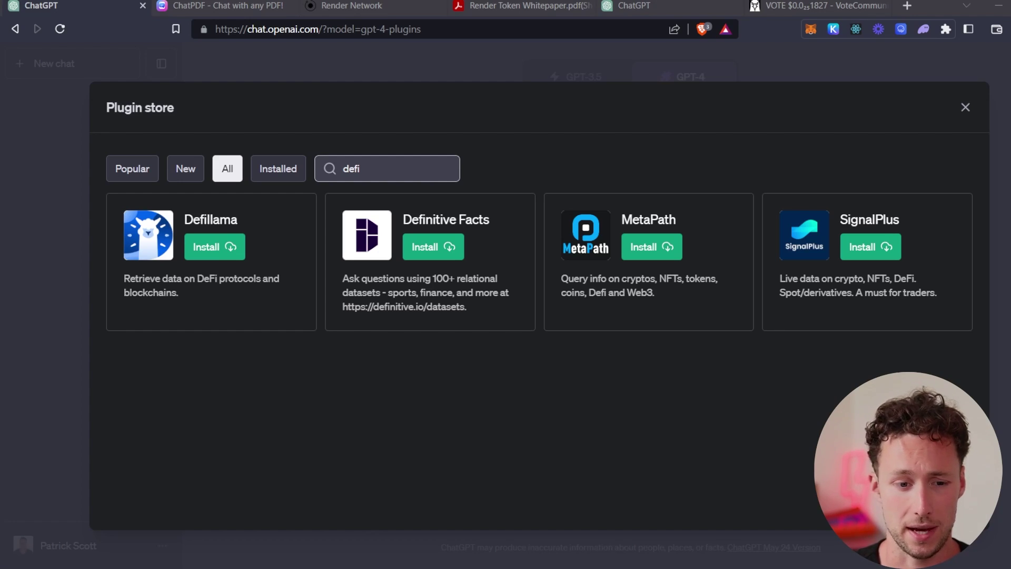
{"action": "left_click", "coordinate": [207, 248]}
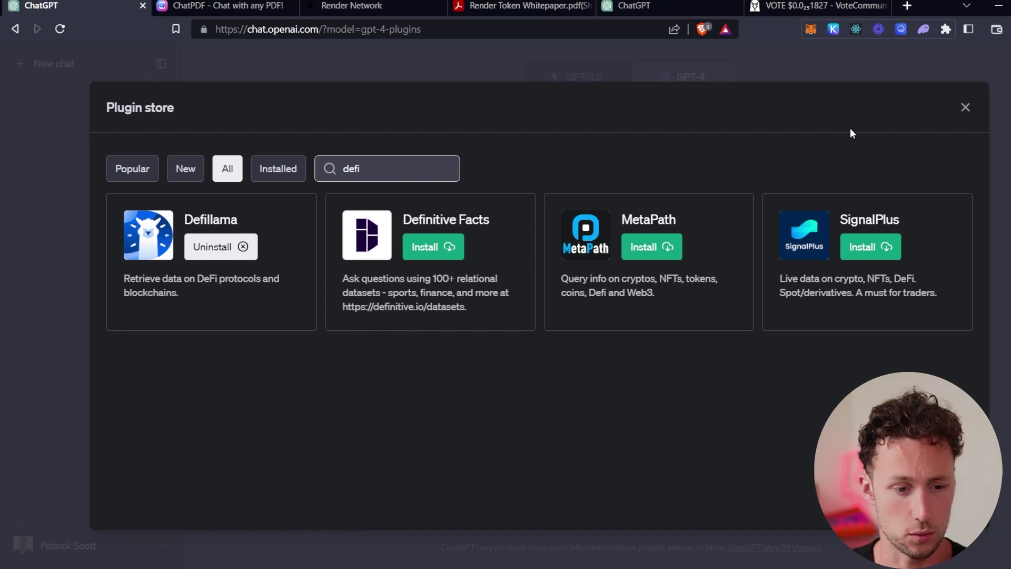
{"action": "left_click", "coordinate": [966, 108]}
{"action": "left_click", "coordinate": [636, 122]}
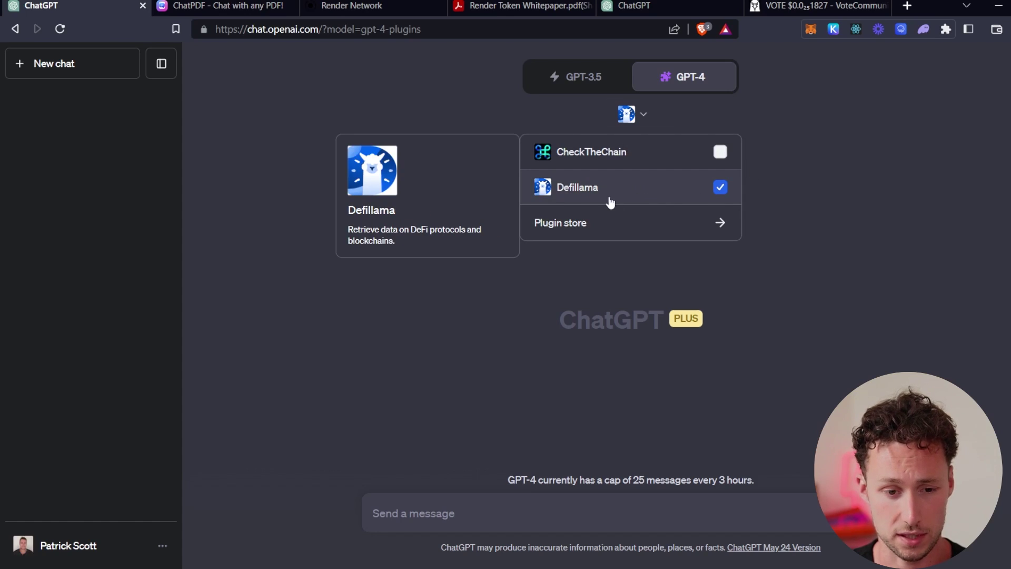
{"action": "left_click", "coordinate": [842, 269]}
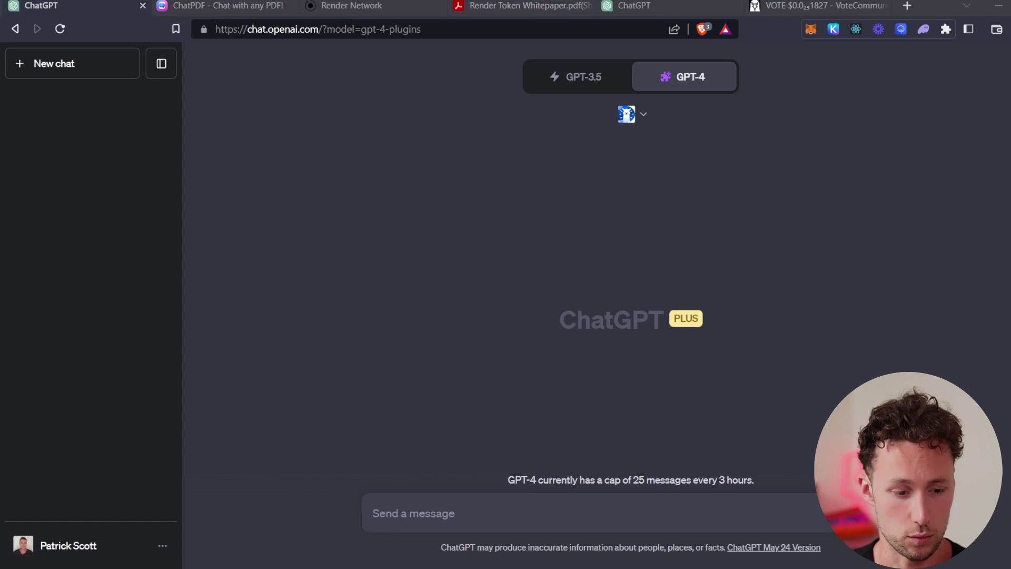
Submit the prompt asking, as a cryptocurrency analyst, for the most notable TVL changes from the past week formatted in a table.
{"action": "key", "text": "ctrl+v"}
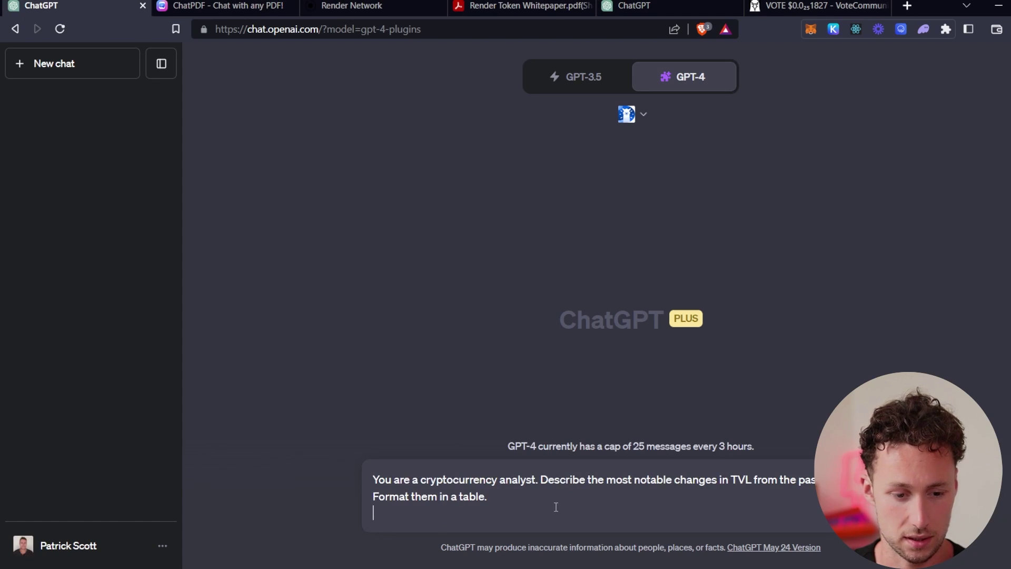
{"action": "key", "text": "BackSpace"}
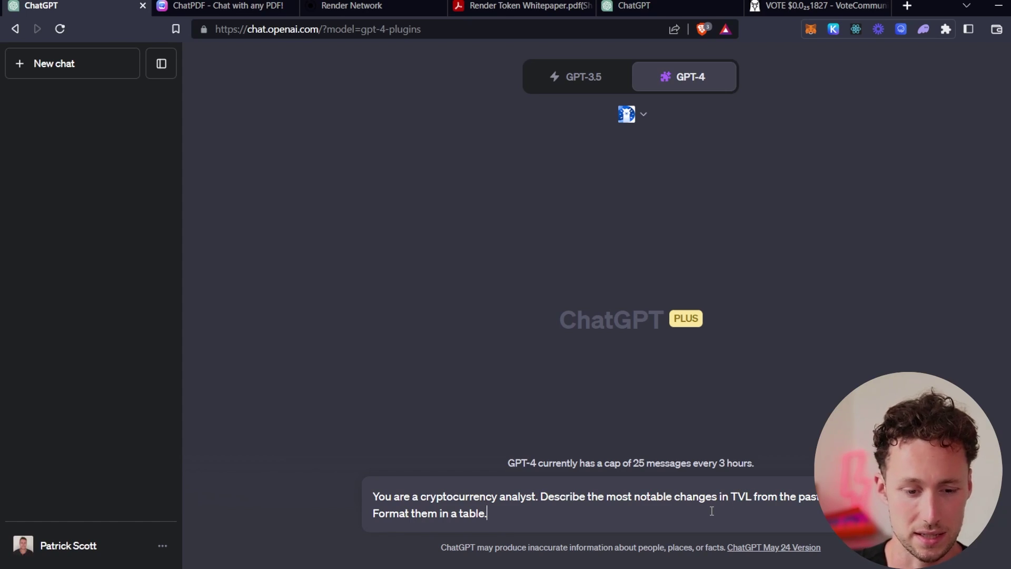
{"action": "key", "text": "Return"}
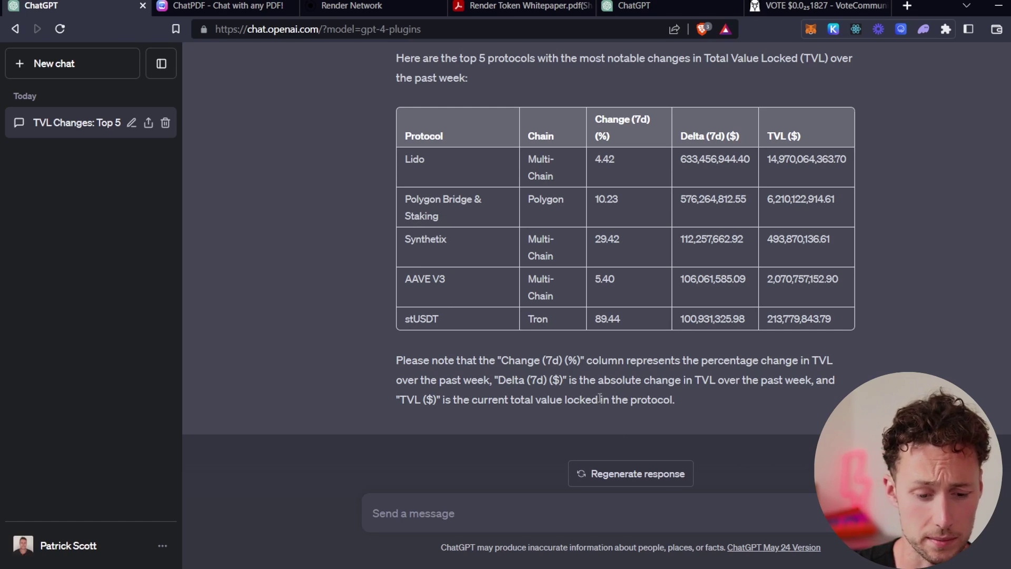
Ask in the same chat: "Find the top 10 chains by TVL change in the past week.".
{"action": "type", "text": "Find the top 10 cha"}
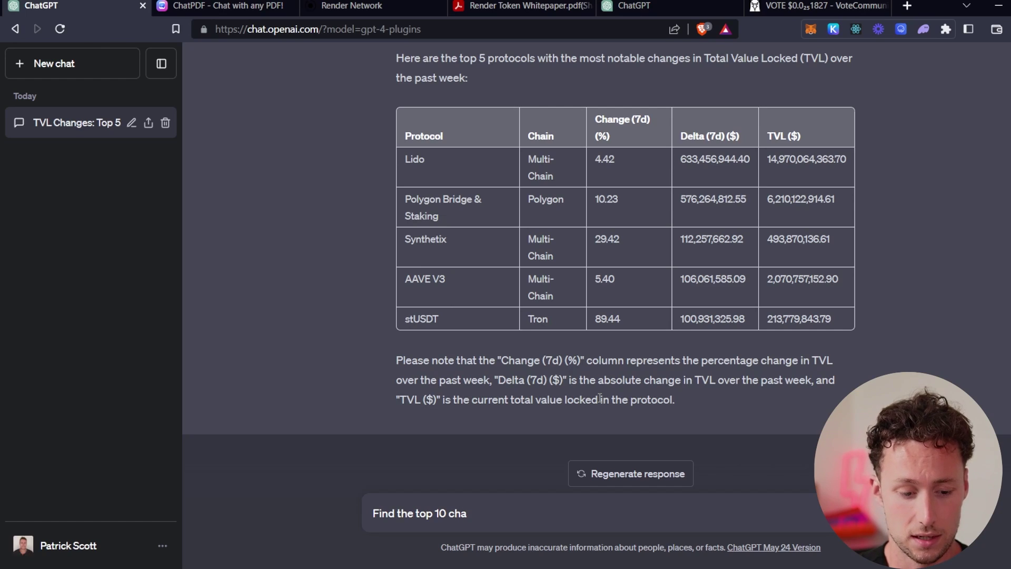
{"action": "type", "text": "nge in the past week"}
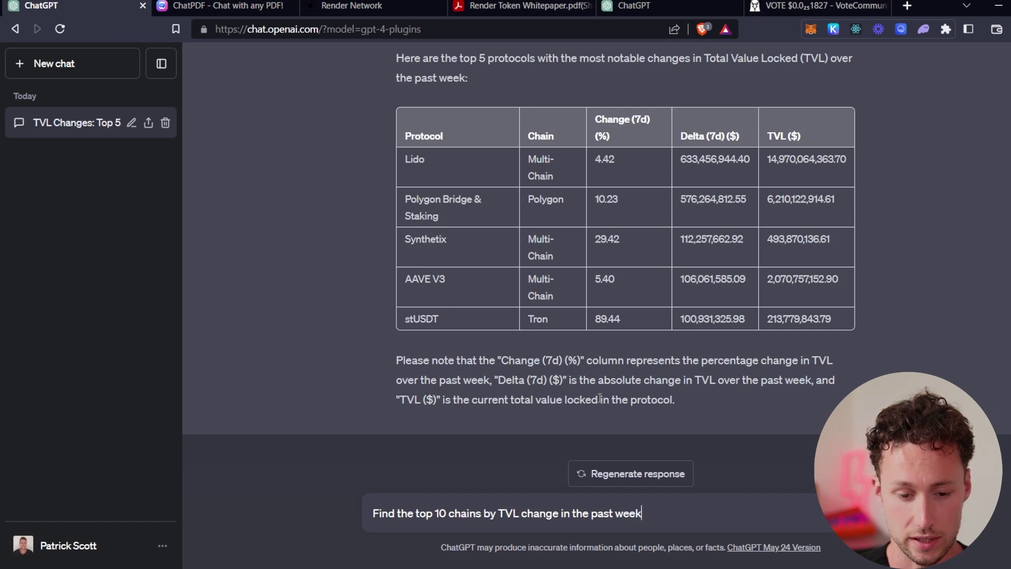
{"action": "type", "text": "."}
{"action": "key", "text": "Return"}
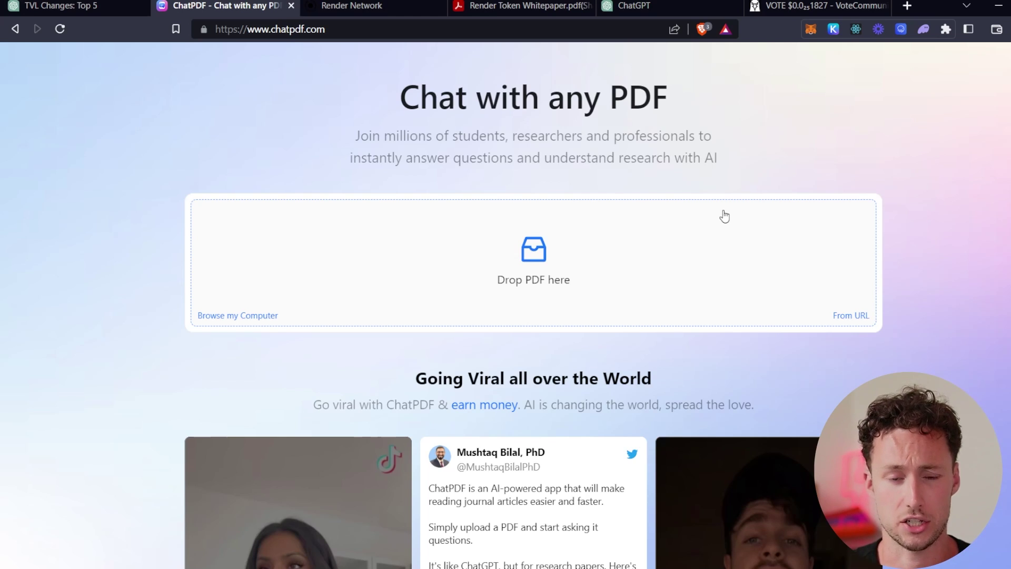
Go to the Render Network website, open its whitepaper and switch to the Render Token Whitepaper document in Acrobat.
{"action": "left_click", "coordinate": [420, 4]}
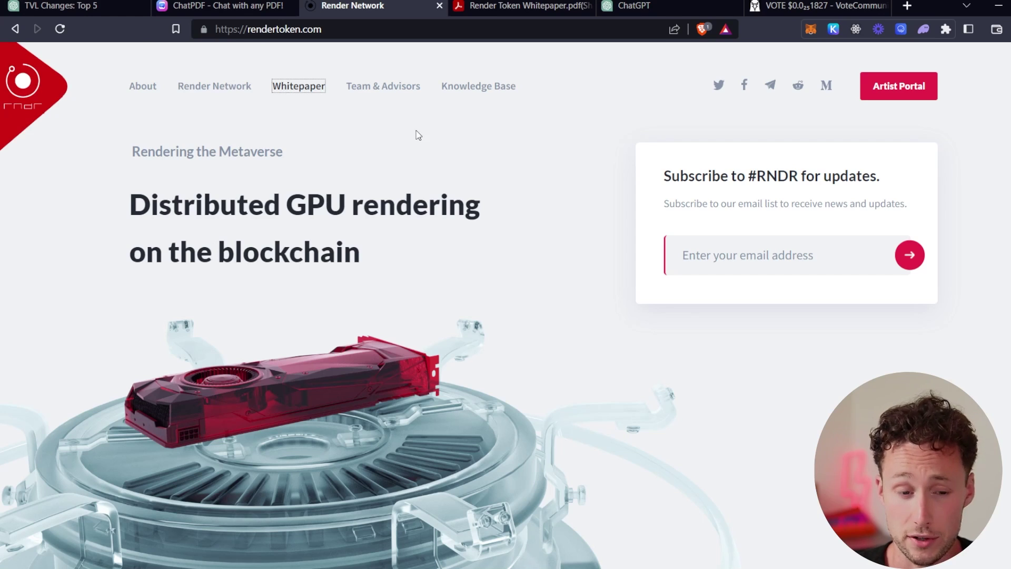
{"action": "left_click", "coordinate": [263, 88]}
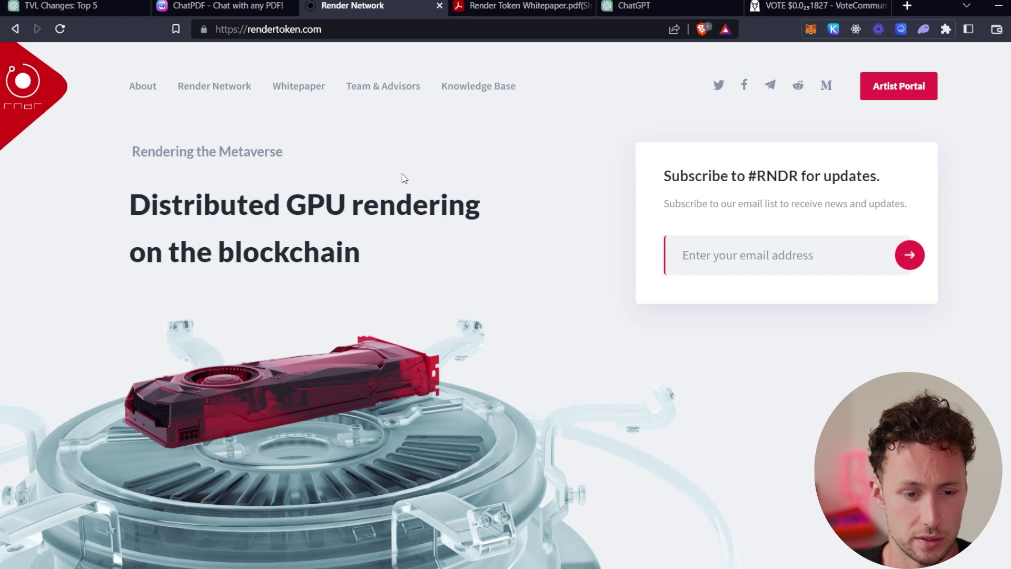
{"action": "left_click", "coordinate": [305, 87]}
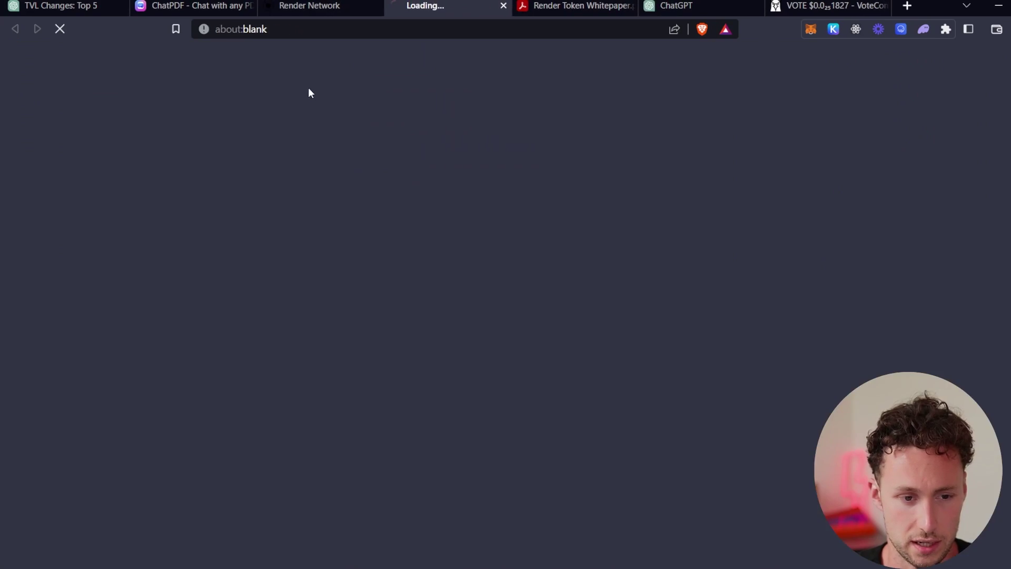
{"action": "left_click", "coordinate": [626, 10]}
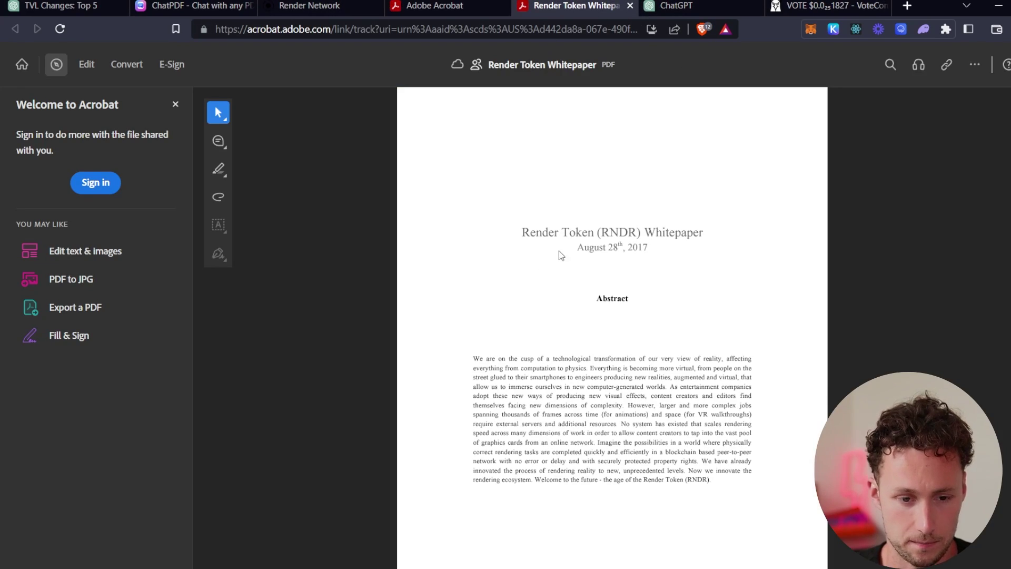
Skim the pages of the Render Token whitepaper to judge its length and content.
{"action": "scroll", "coordinate": [612, 326], "scroll_direction": "down", "scroll_amount": 20}
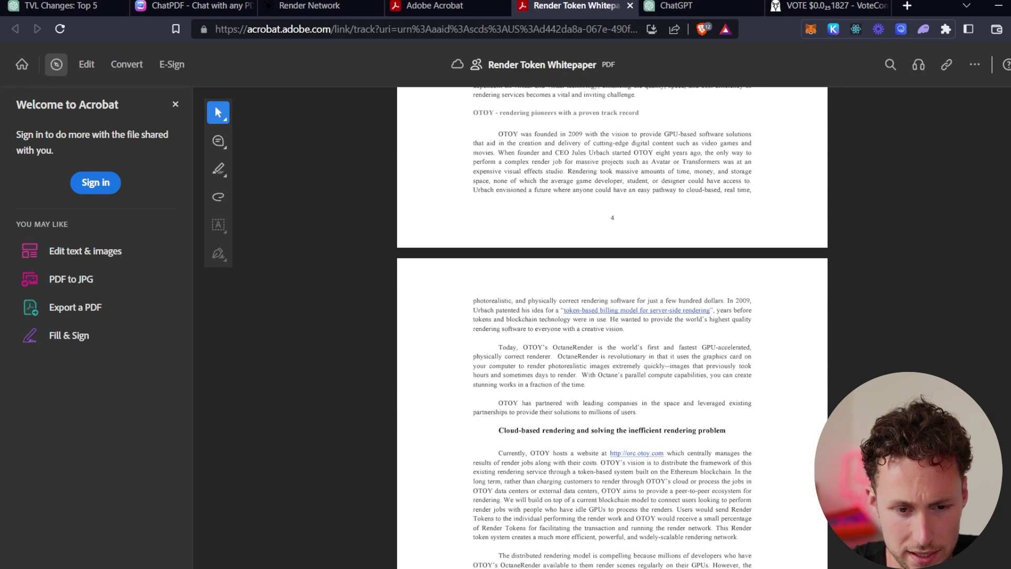
{"action": "scroll", "coordinate": [612, 326], "scroll_direction": "down", "scroll_amount": 15}
{"action": "scroll", "coordinate": [612, 326], "scroll_direction": "up", "scroll_amount": 20}
{"action": "scroll", "coordinate": [612, 327], "scroll_direction": "up", "scroll_amount": 20}
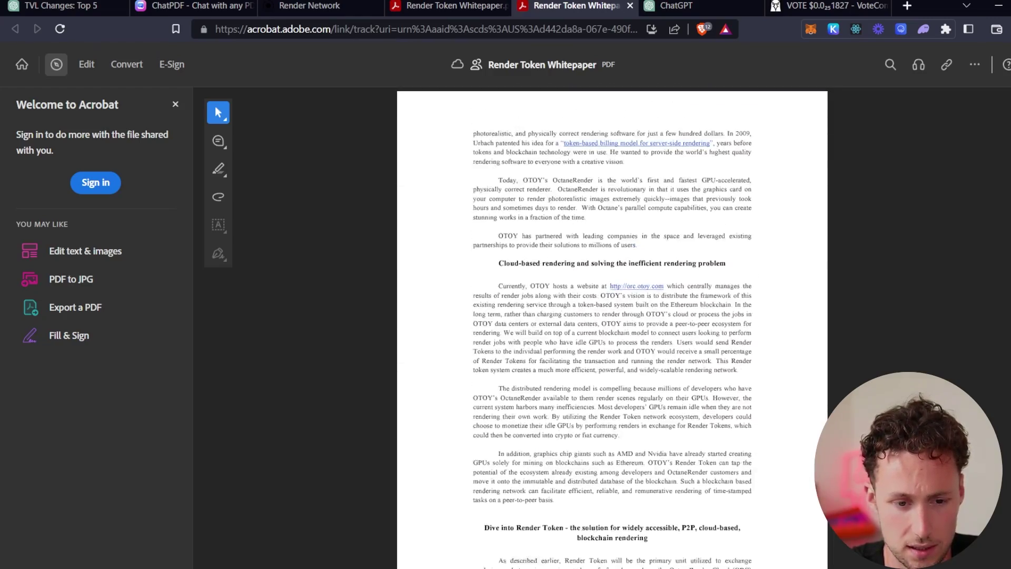
{"action": "scroll", "coordinate": [612, 326], "scroll_direction": "up", "scroll_amount": 15}
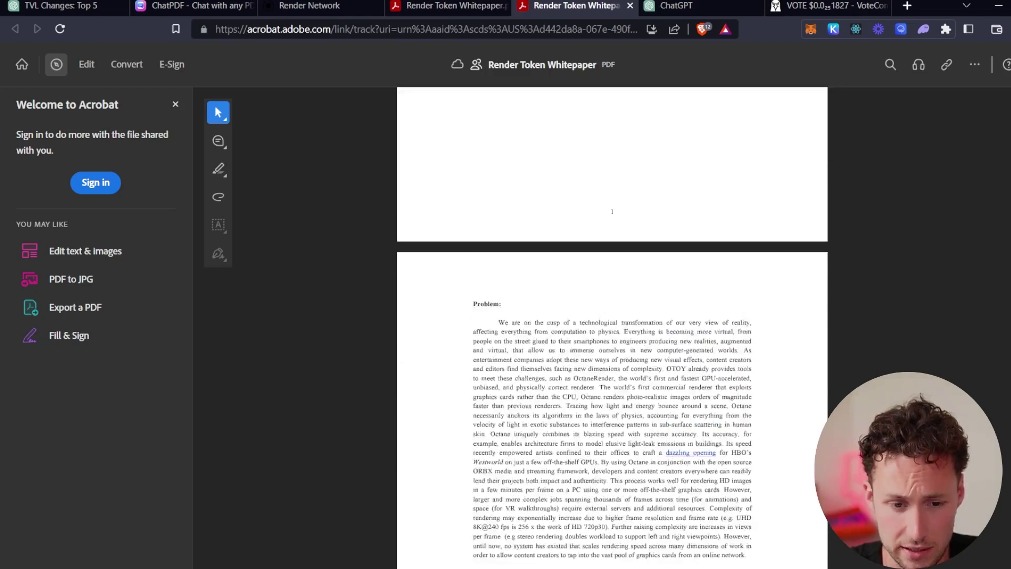
{"action": "scroll", "coordinate": [611, 326], "scroll_direction": "down", "scroll_amount": 5}
{"action": "scroll", "coordinate": [385, 86], "scroll_direction": "down", "scroll_amount": 20}
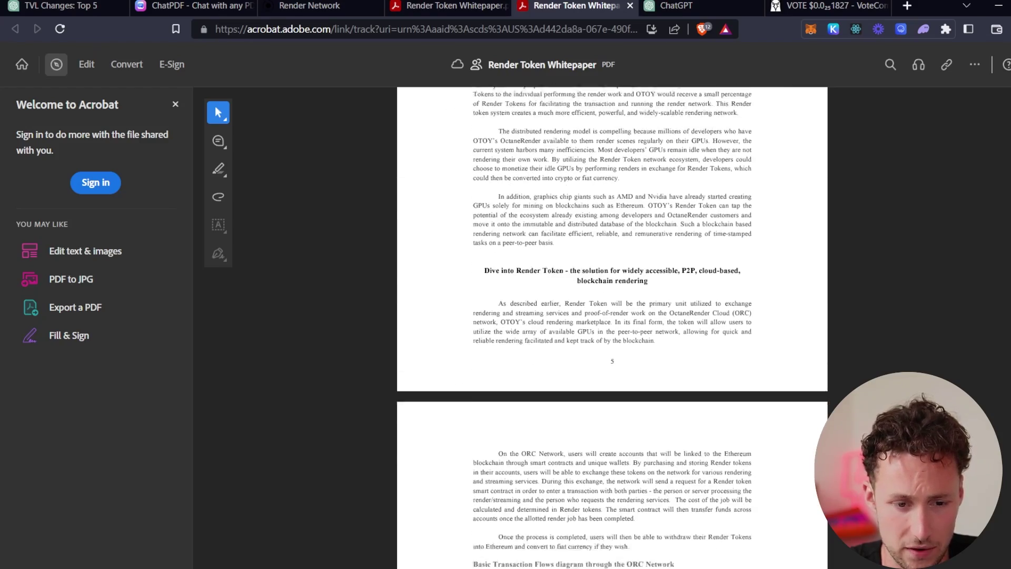
{"action": "scroll", "coordinate": [457, 200], "scroll_direction": "down", "scroll_amount": 10}
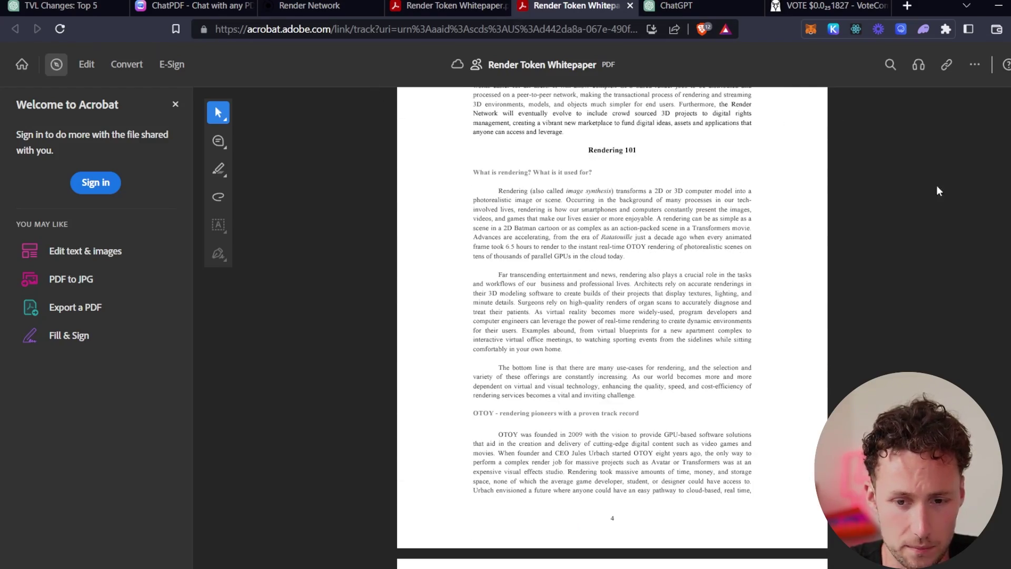
Switch to ChatPDF and upload Render Token Whitepaper.pdf from the computer.
{"action": "left_click", "coordinate": [190, 6]}
{"action": "left_click", "coordinate": [543, 254]}
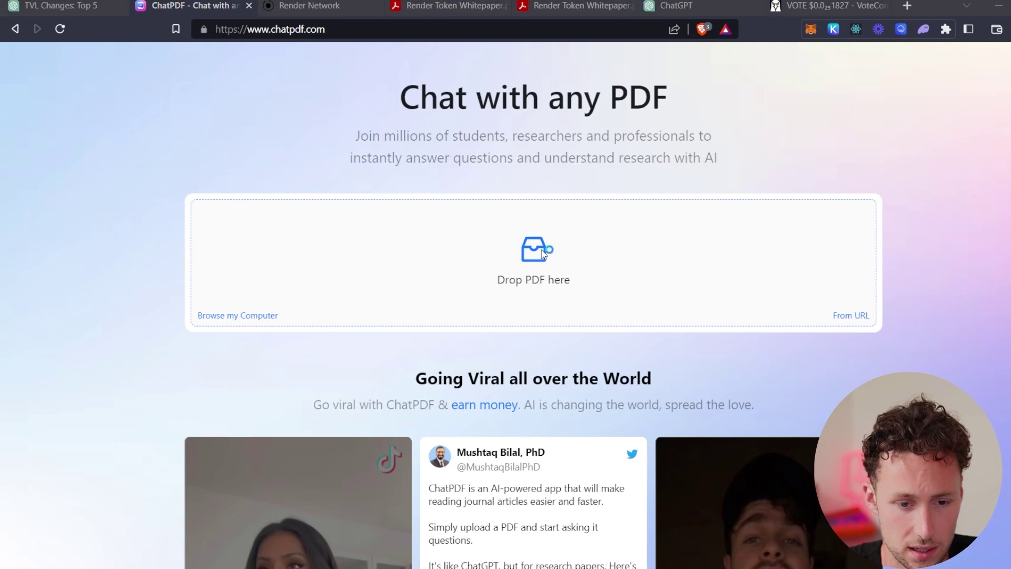
{"action": "double_click", "coordinate": [562, 311]}
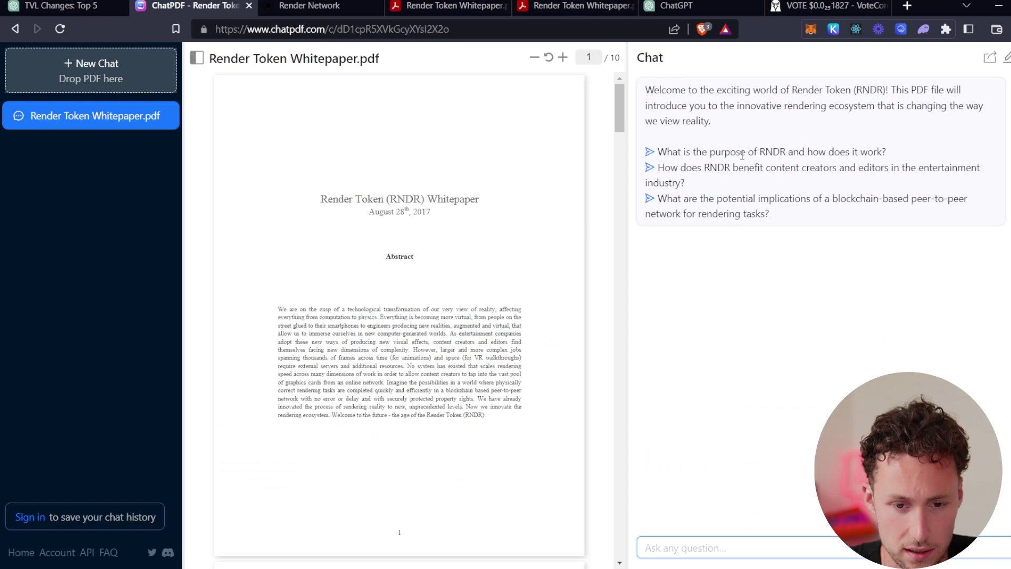
Ask the suggested questions about RNDR's purpose and how it works, and how it benefits content creators and editors.
{"action": "scroll", "coordinate": [419, 247], "scroll_direction": "down", "scroll_amount": 6}
{"action": "scroll", "coordinate": [480, 280], "scroll_direction": "up", "scroll_amount": 6}
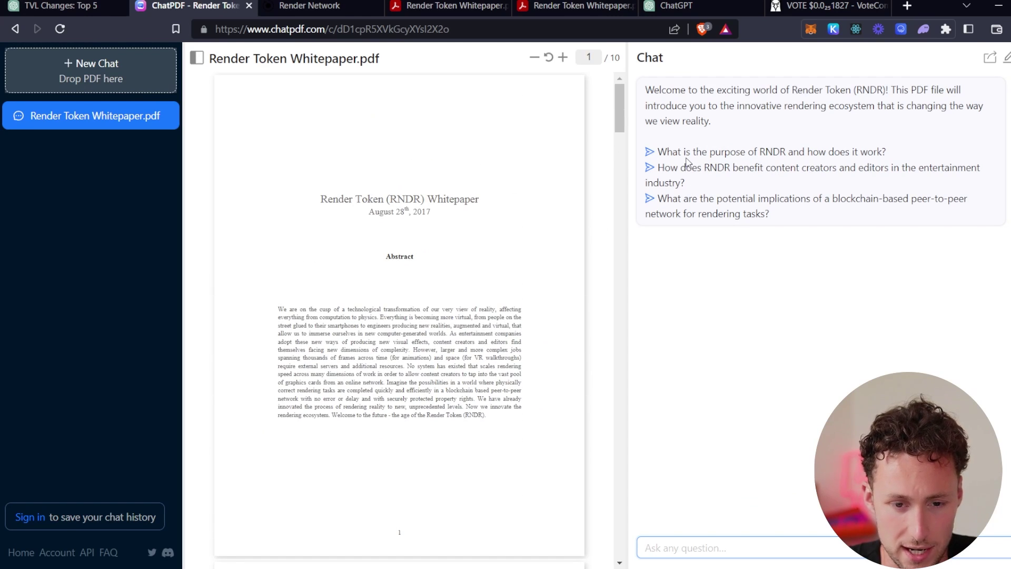
{"action": "left_click", "coordinate": [648, 153]}
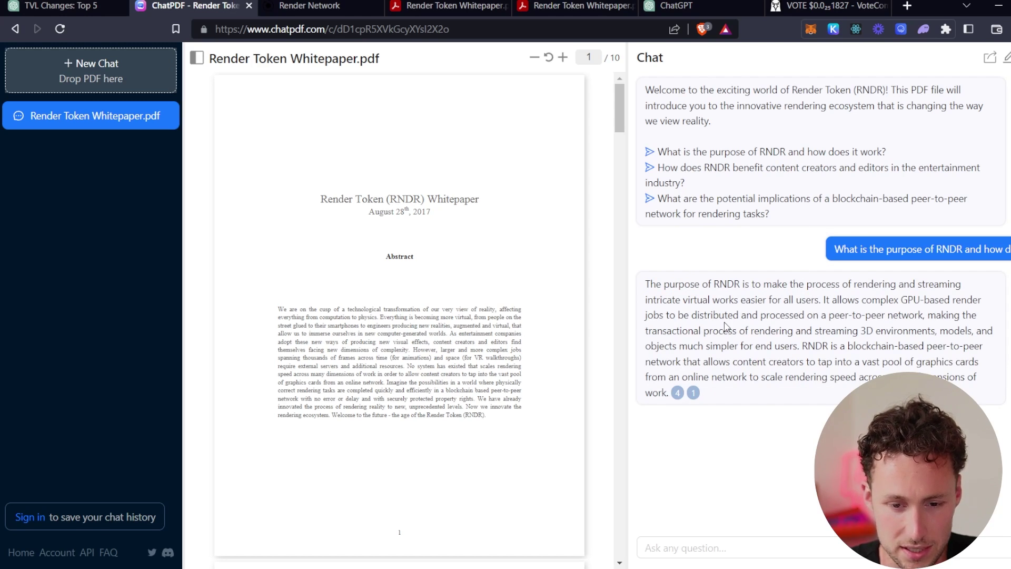
{"action": "scroll", "coordinate": [570, 330], "scroll_direction": "down", "scroll_amount": 20}
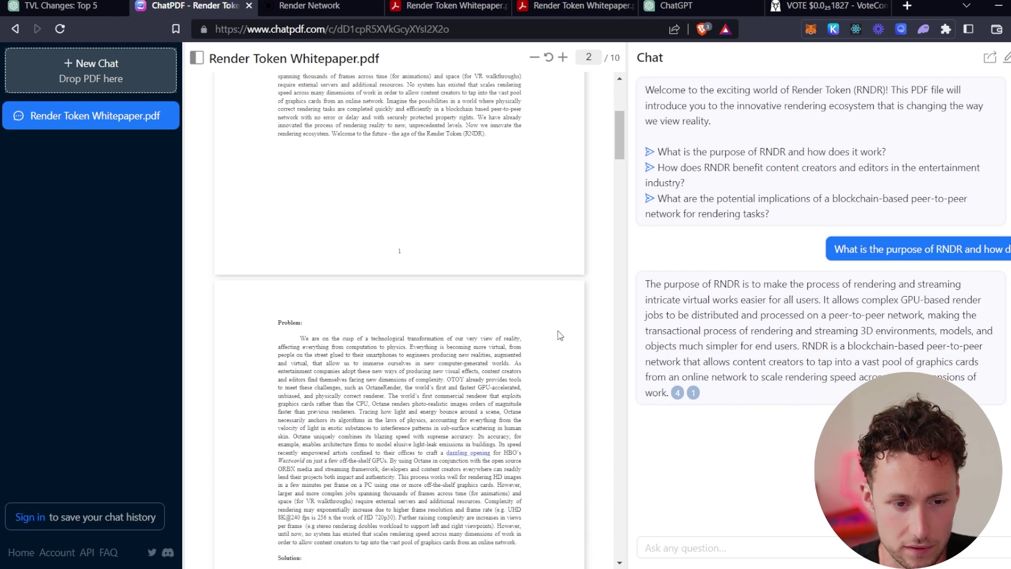
{"action": "scroll", "coordinate": [560, 336], "scroll_direction": "up", "scroll_amount": 15}
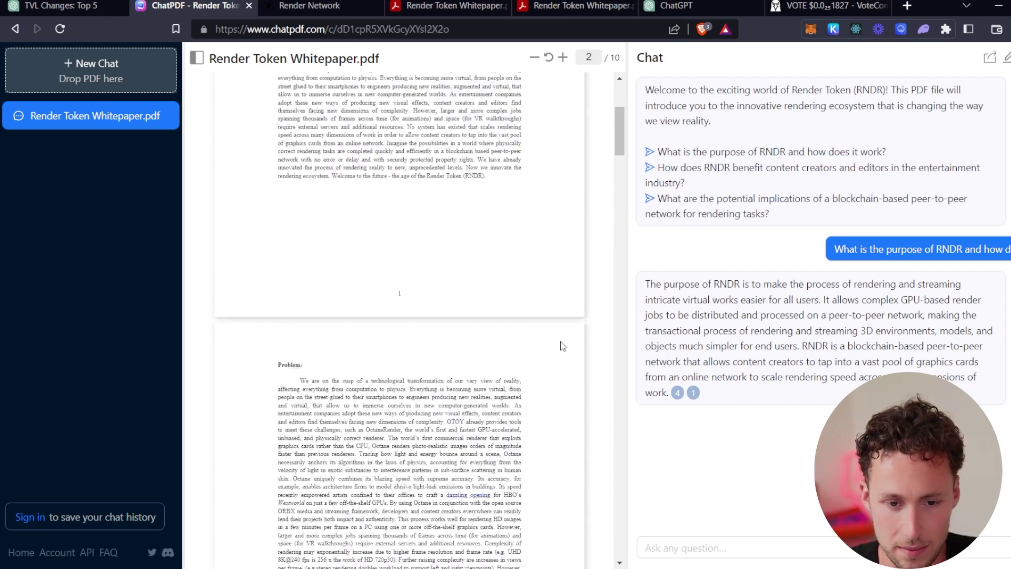
{"action": "left_click", "coordinate": [650, 171]}
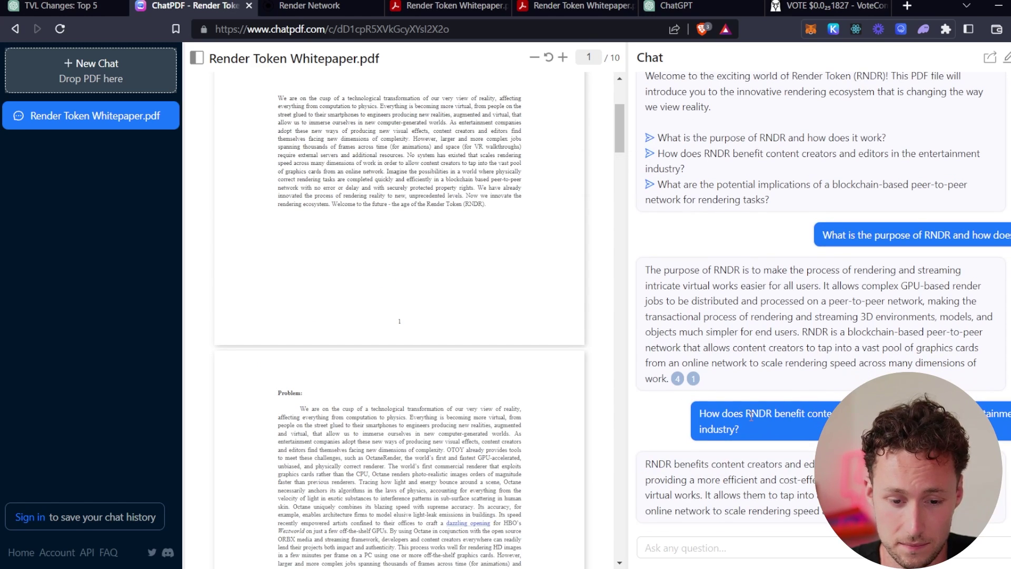
{"action": "scroll", "coordinate": [412, 435], "scroll_direction": "down", "scroll_amount": 20}
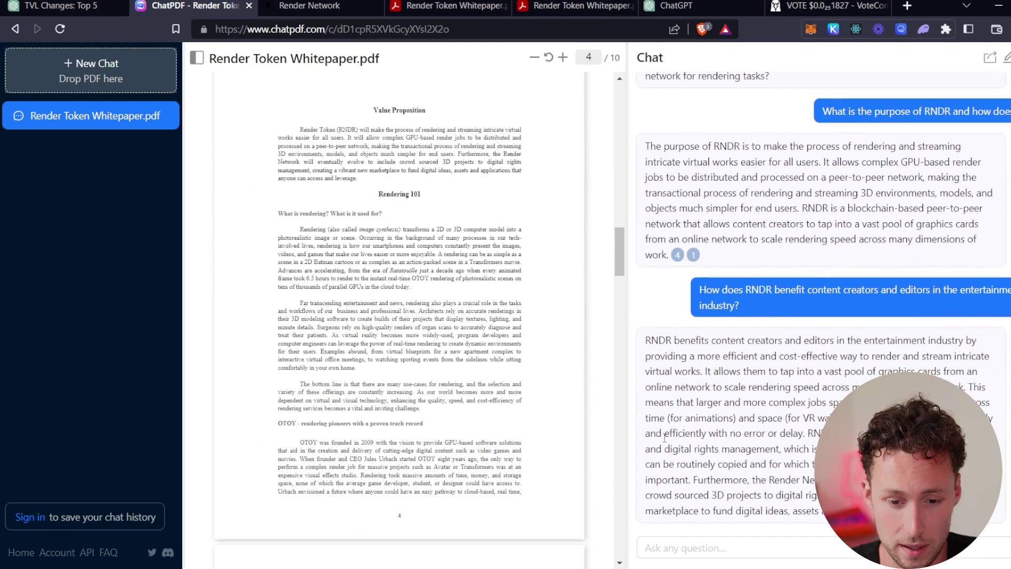
Ask ChatPDF to summarize the RNDR whitepaper in 10 bullet points.
{"action": "left_click", "coordinate": [807, 555]}
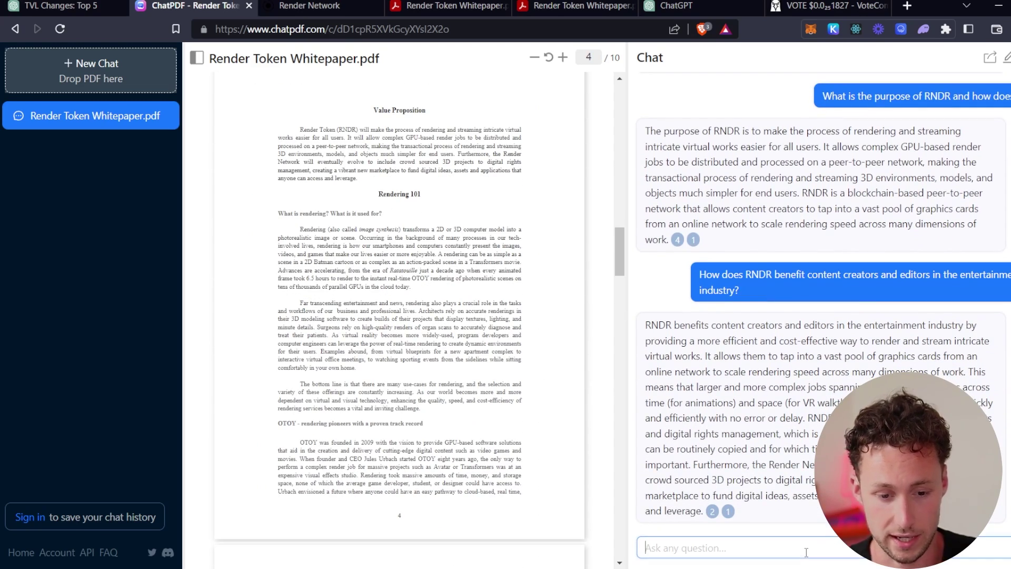
{"action": "type", "text": "Sum"}
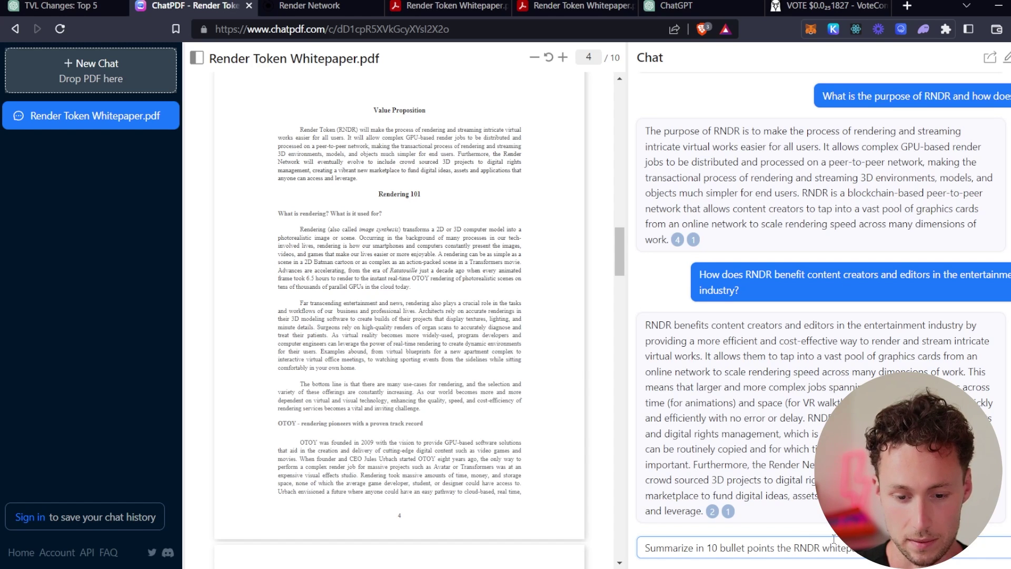
{"action": "key", "text": "Return"}
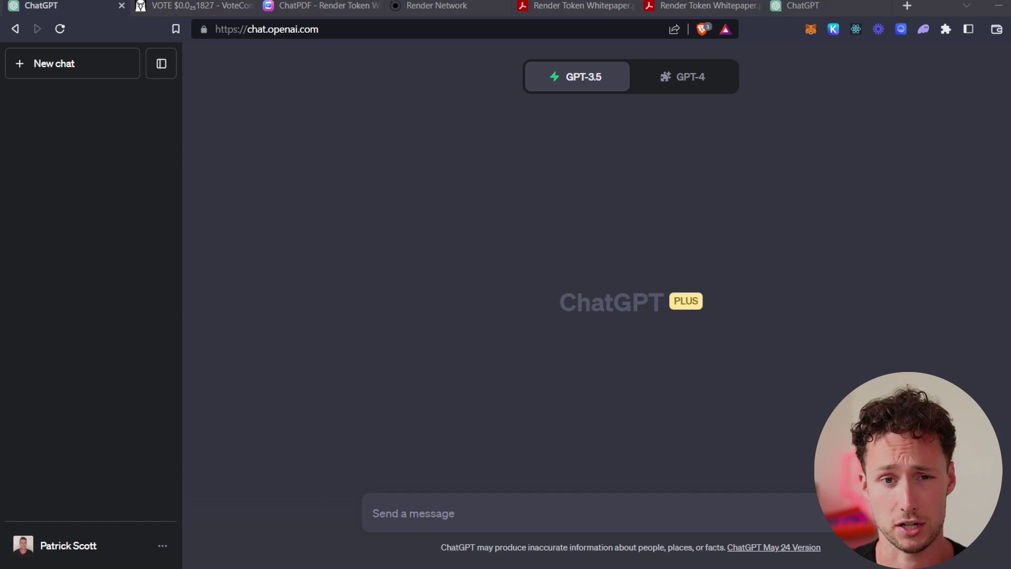
Switch the new ChatGPT chat to the GPT-4 model in Plugins mode.
{"action": "left_click", "coordinate": [1006, 447]}
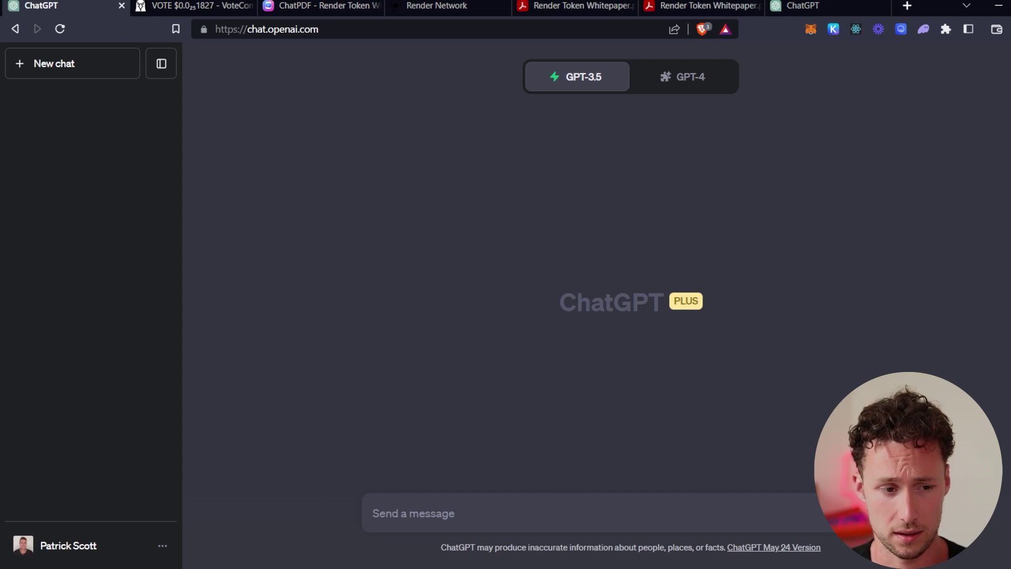
{"action": "left_click", "coordinate": [701, 84]}
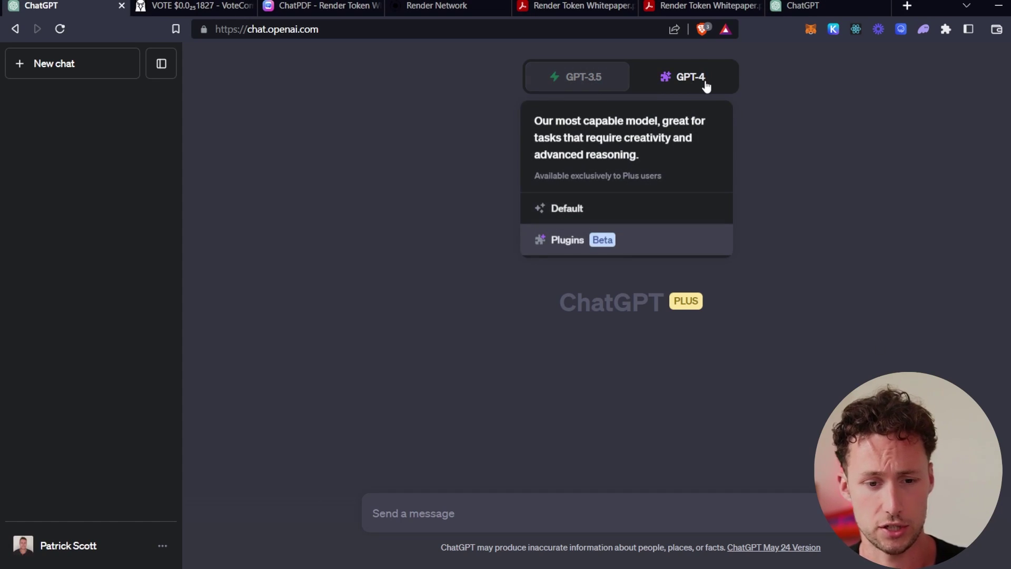
{"action": "left_click", "coordinate": [632, 237]}
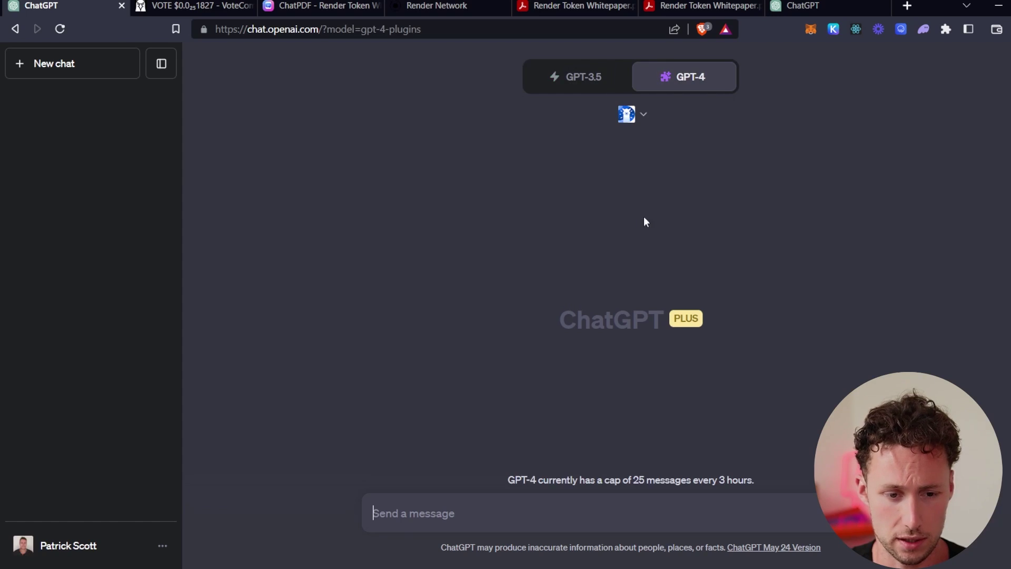
Search the plugin store for "smarter" and install the Smarter Contracts plugin.
{"action": "left_click", "coordinate": [638, 116]}
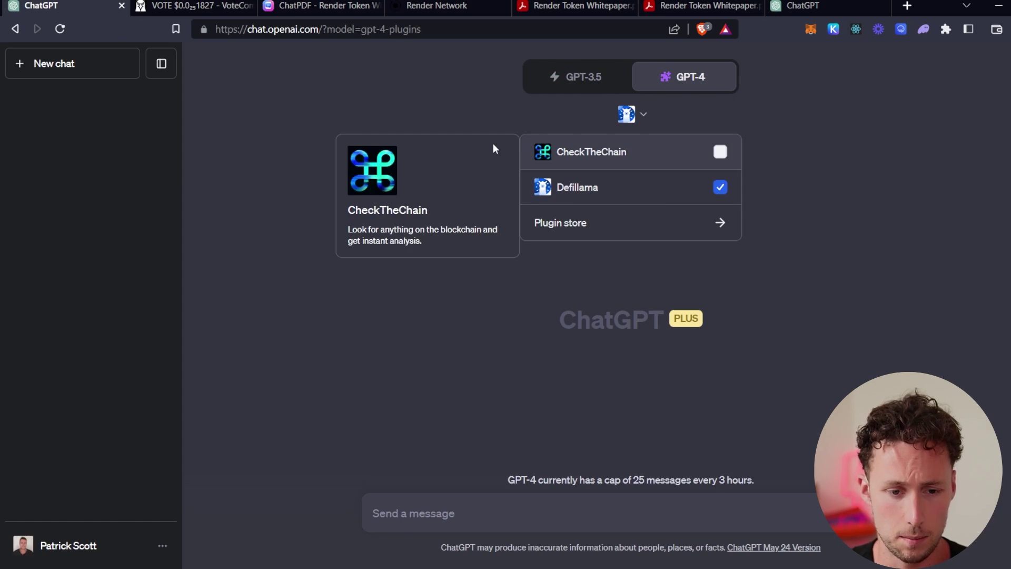
{"action": "left_click", "coordinate": [641, 231]}
{"action": "left_click", "coordinate": [391, 167]}
{"action": "type", "text": "smarter"}
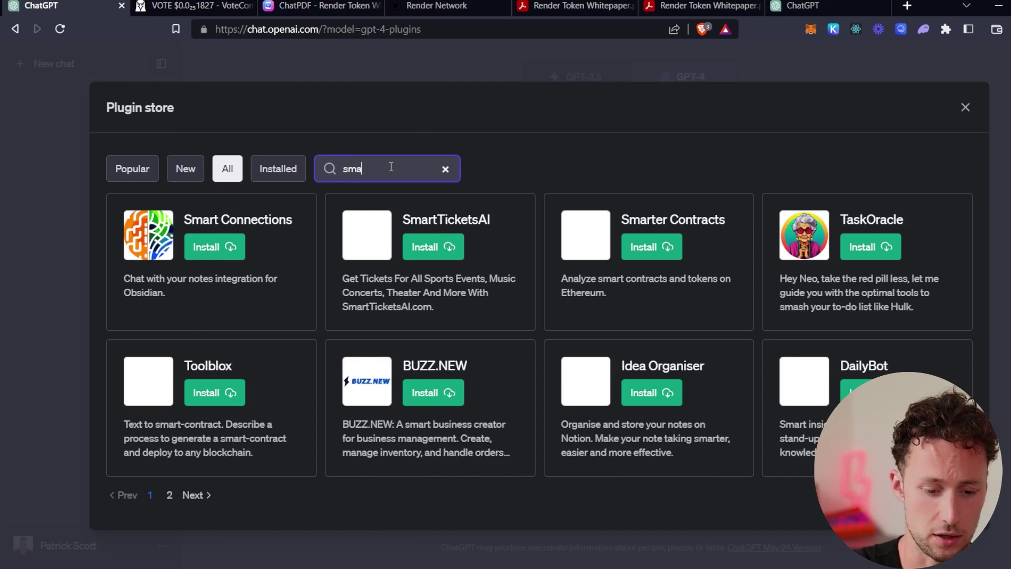
{"action": "left_click", "coordinate": [221, 247]}
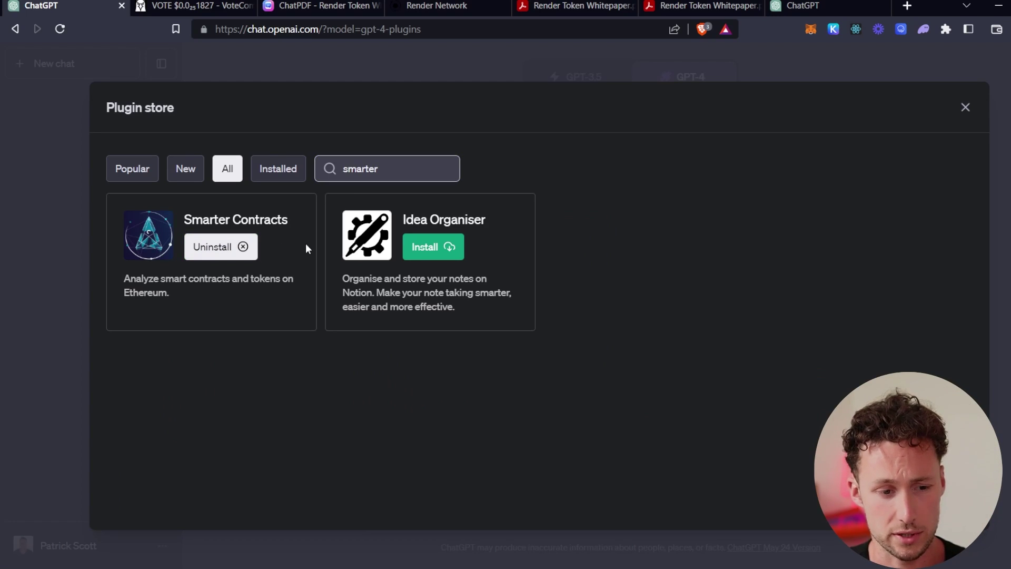
{"action": "left_click", "coordinate": [965, 107]}
Turn off the Defillama plugin for this chat.
{"action": "left_click", "coordinate": [655, 116]}
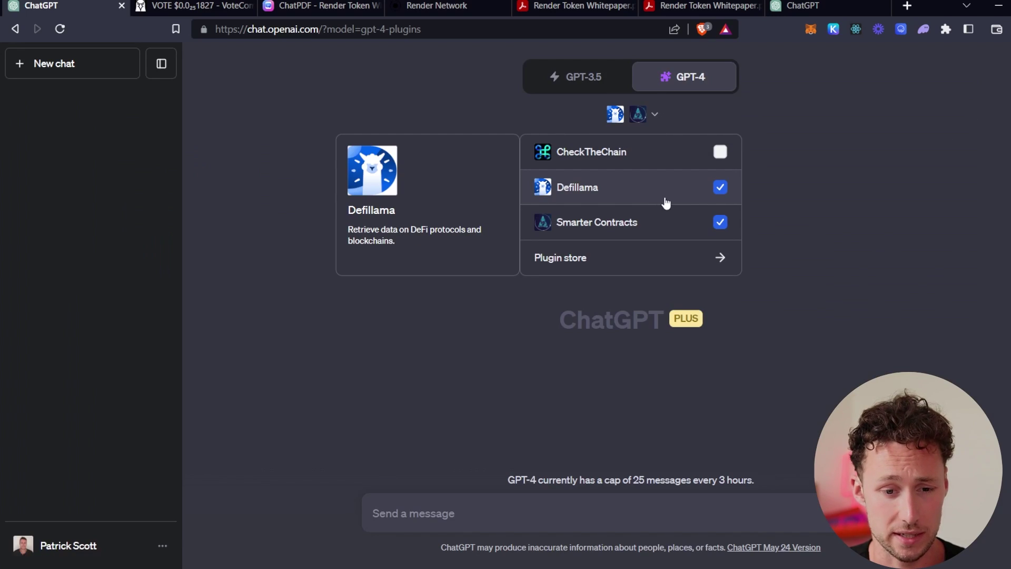
{"action": "left_click", "coordinate": [720, 191]}
{"action": "left_click", "coordinate": [772, 213]}
Switch to the VOTE/WETH pair on DEX Screener, inspect its price chart and copy the VOTE token's contract address.
{"action": "left_click", "coordinate": [239, 12]}
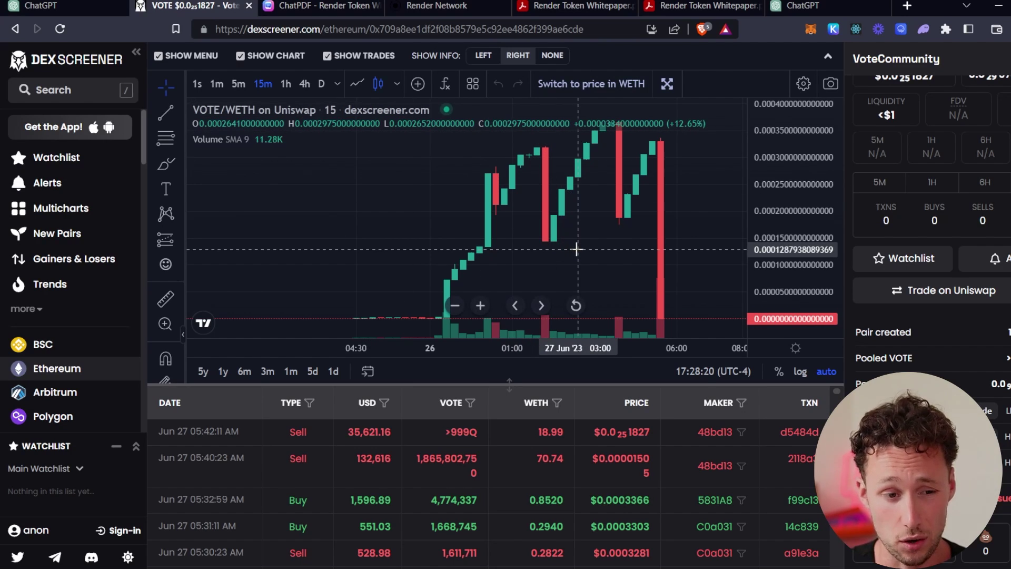
{"action": "scroll", "coordinate": [576, 231], "scroll_direction": "up", "scroll_amount": 2}
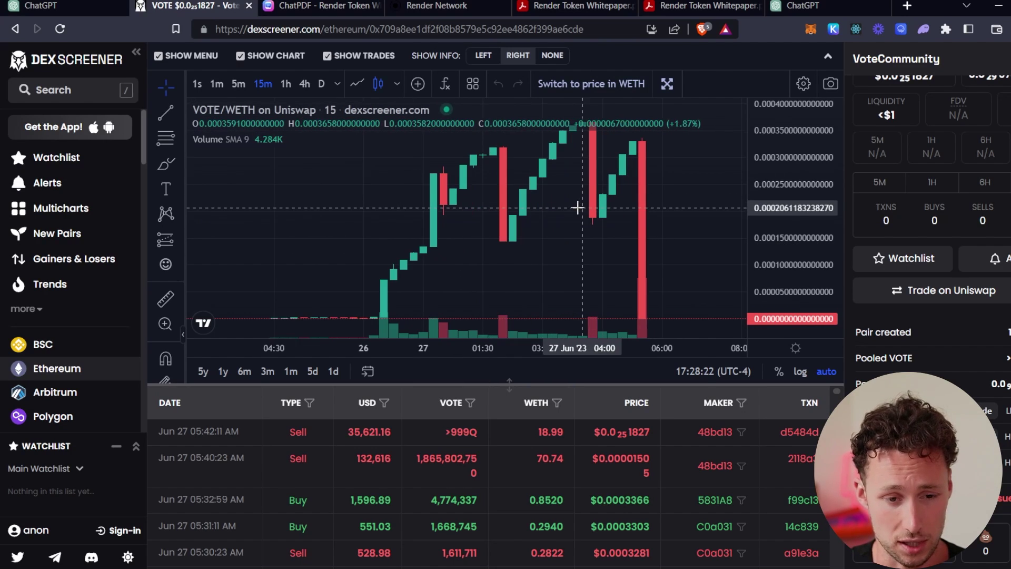
{"action": "scroll", "coordinate": [577, 208], "scroll_direction": "up", "scroll_amount": 1}
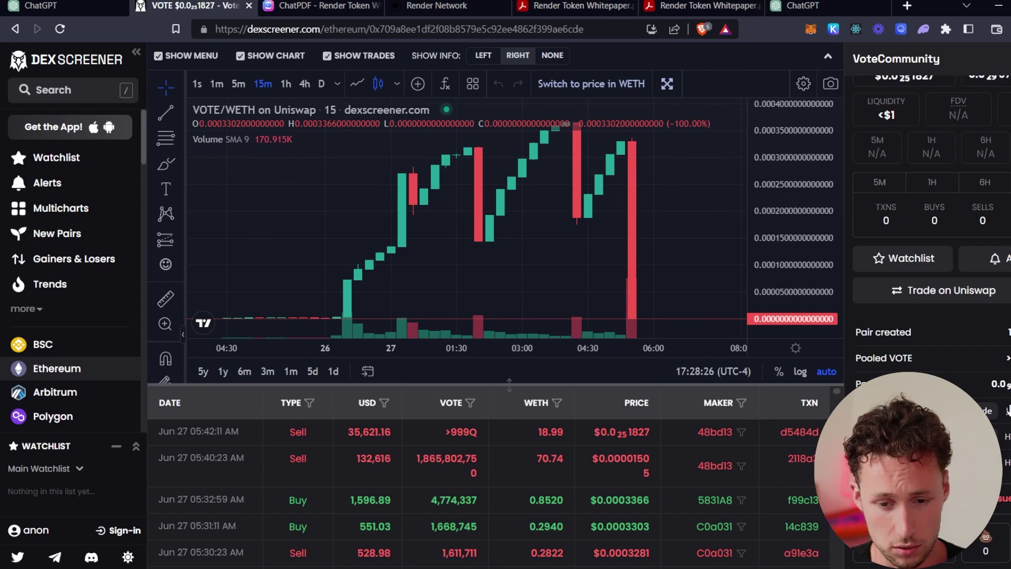
{"action": "left_click", "coordinate": [920, 436]}
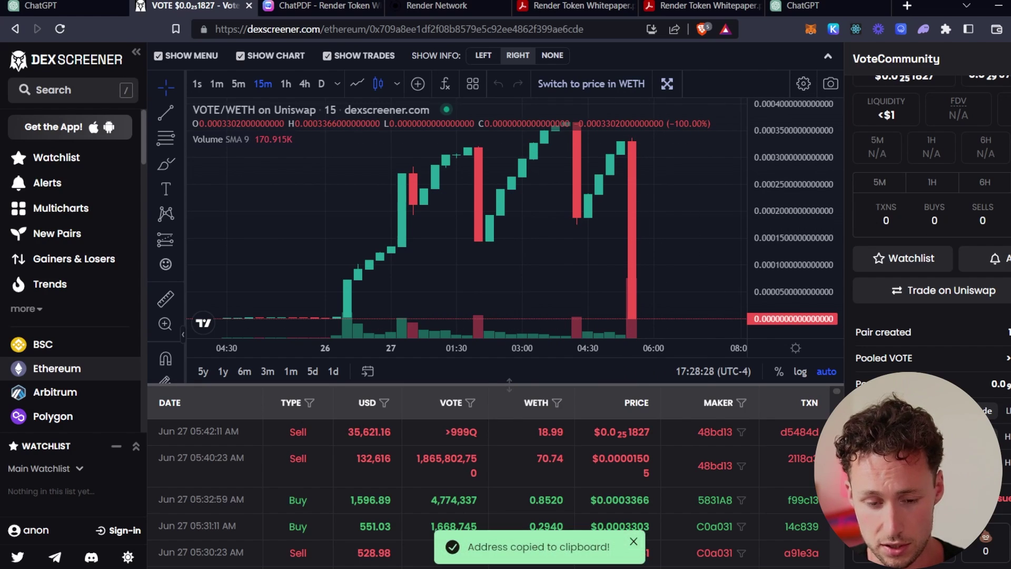
{"action": "scroll", "coordinate": [927, 263], "scroll_direction": "down", "scroll_amount": 1}
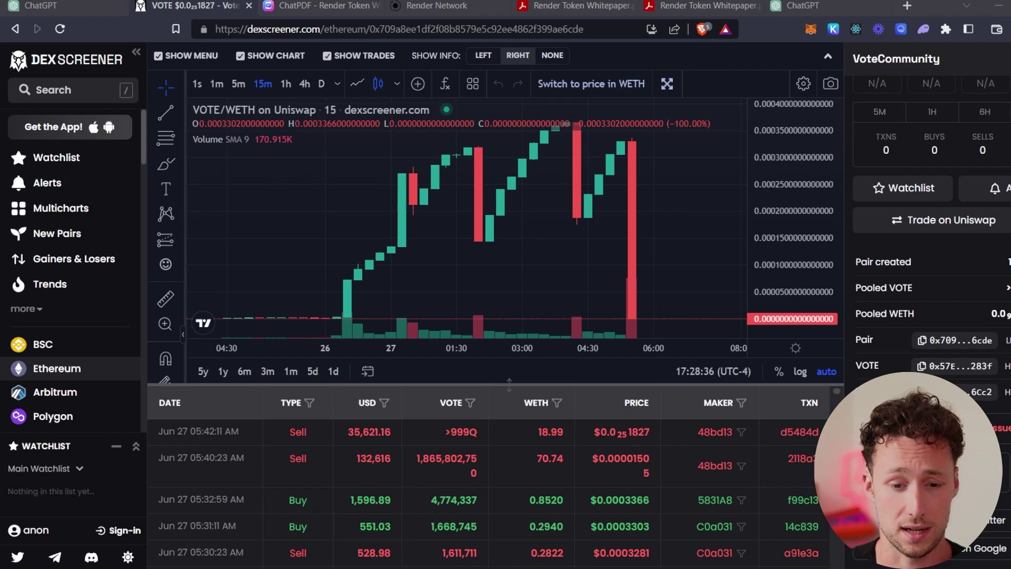
{"action": "scroll", "coordinate": [925, 303], "scroll_direction": "down", "scroll_amount": 2}
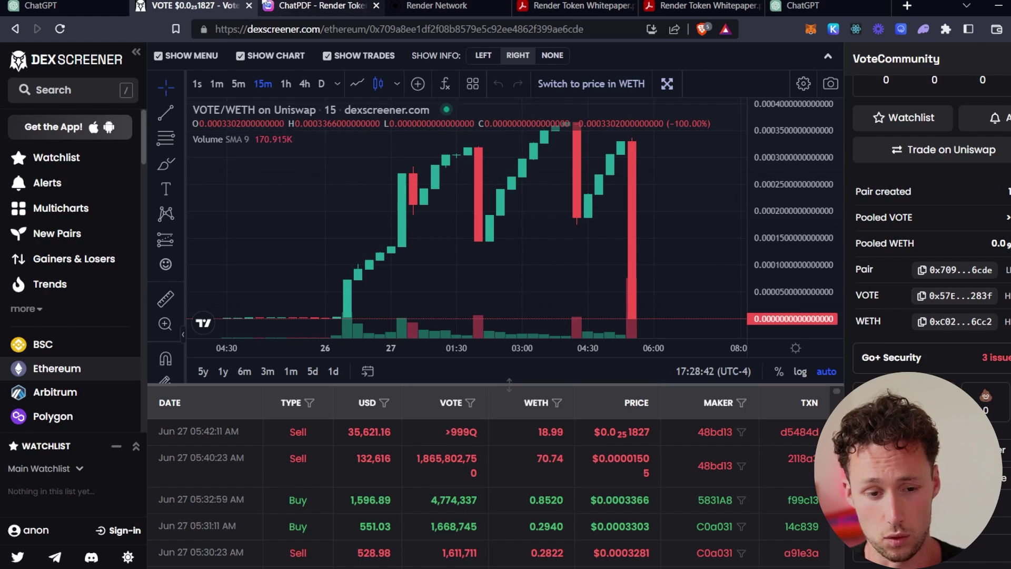
Back in ChatGPT, send "Describe what this Ethereum contract does. Highlight any red flags:" followed by the copied contract address.
{"action": "left_click", "coordinate": [119, 5]}
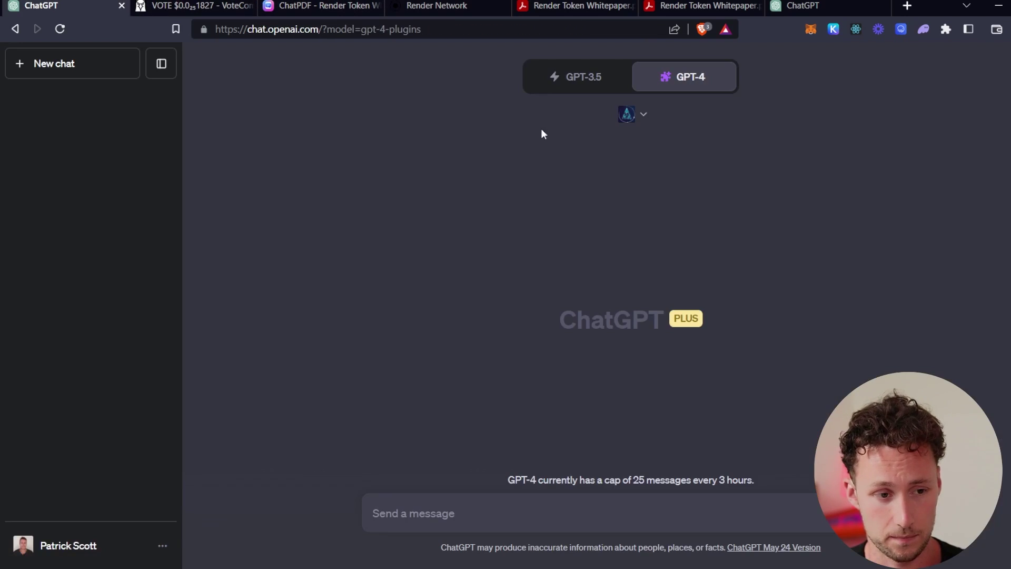
{"action": "type", "text": "D"}
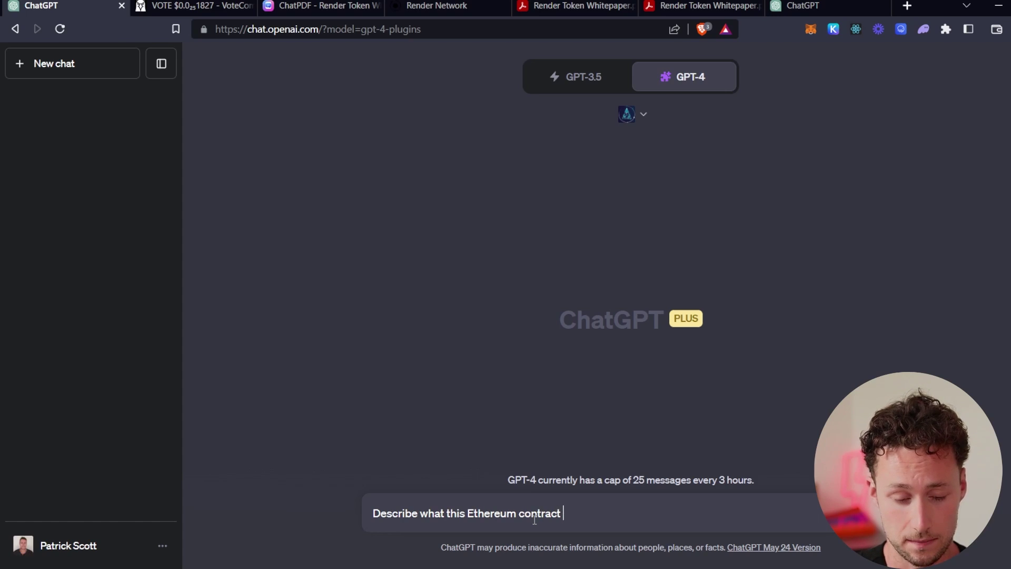
{"action": "type", "text": "ighlight any red flags:"}
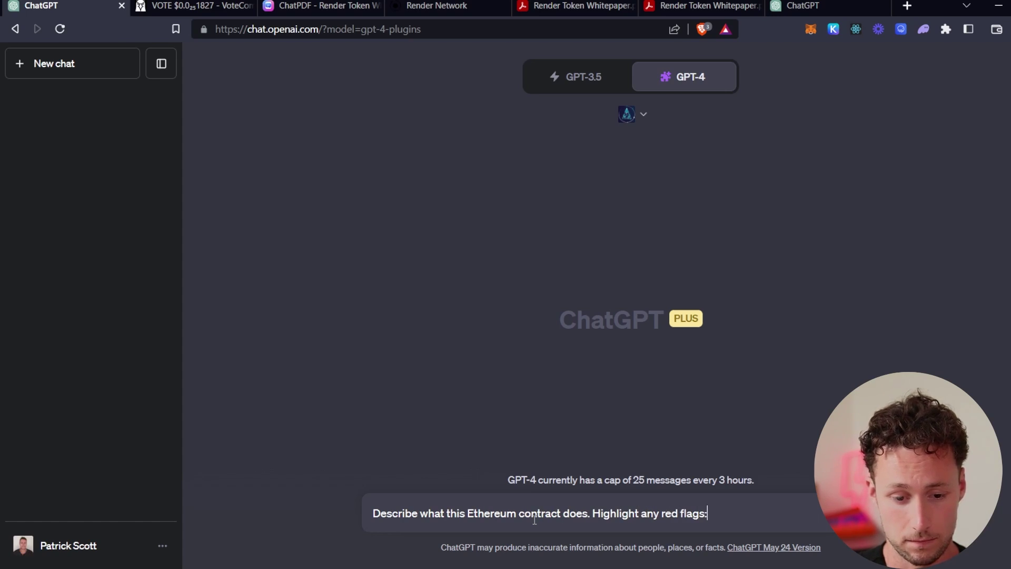
{"action": "key", "text": "shift+Return"}
{"action": "key", "text": "ctrl+v"}
{"action": "key", "text": "Return"}
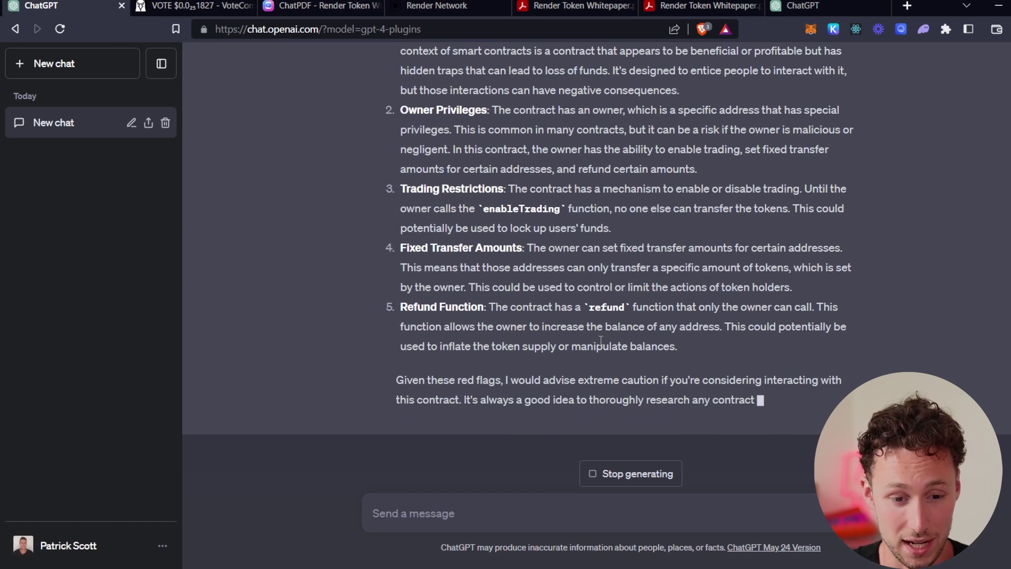
Compare the VOTE price chart on DEX Screener with the red flags in ChatGPT's contract analysis.
{"action": "left_click", "coordinate": [165, 5]}
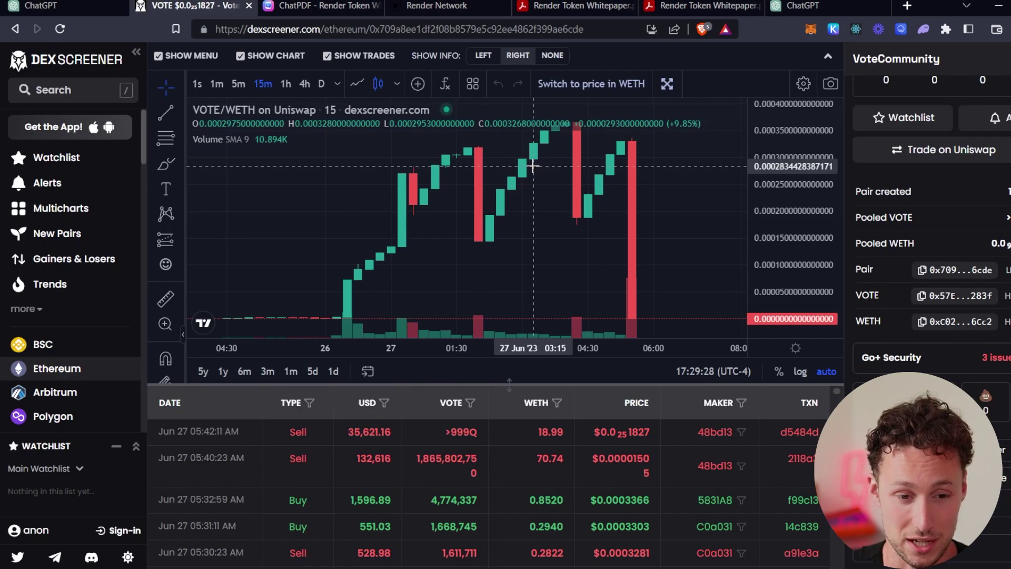
{"action": "left_click", "coordinate": [76, 3]}
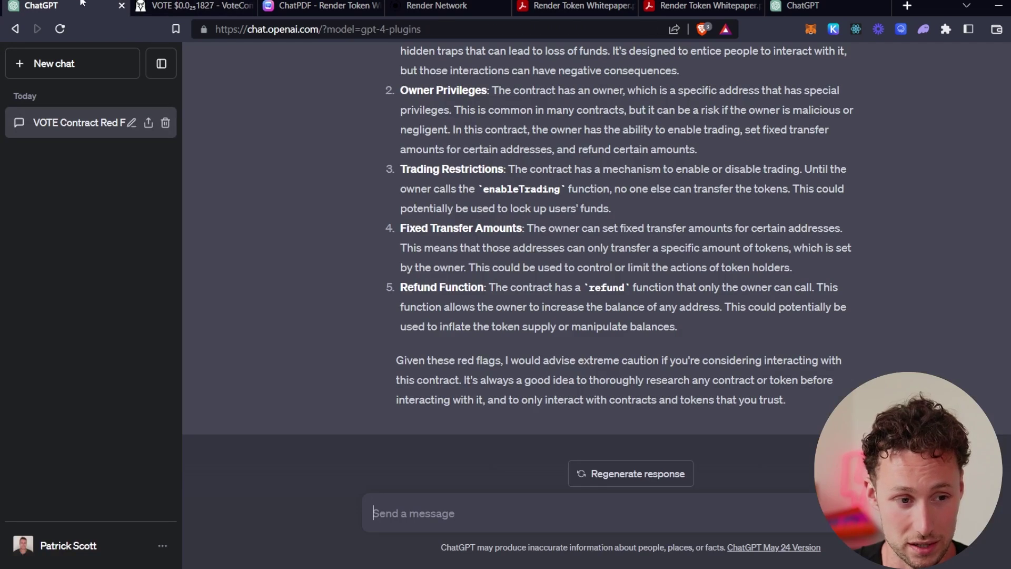
{"action": "scroll", "coordinate": [520, 259], "scroll_direction": "up", "scroll_amount": 6}
{"action": "scroll", "coordinate": [491, 311], "scroll_direction": "down", "scroll_amount": 5}
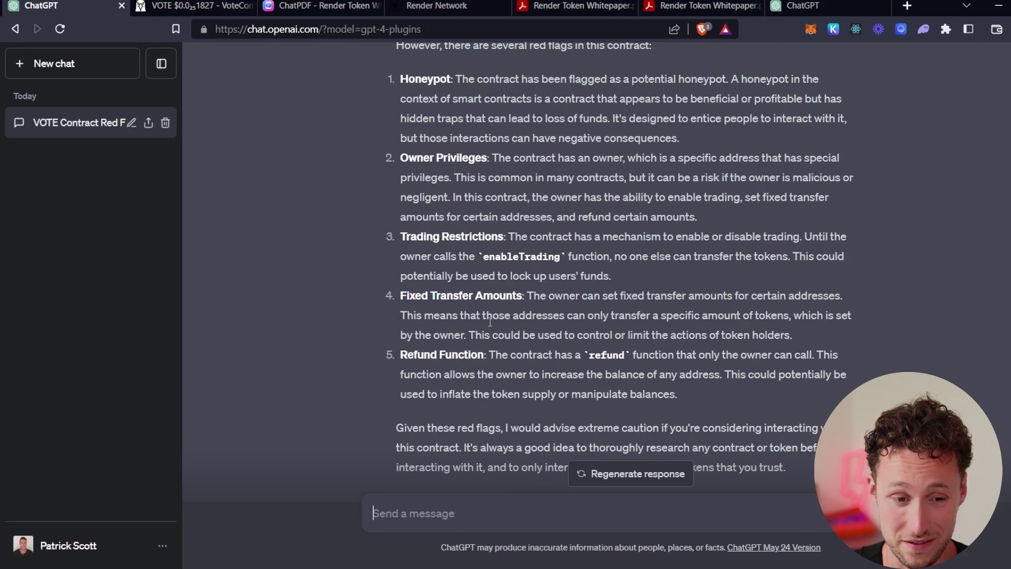
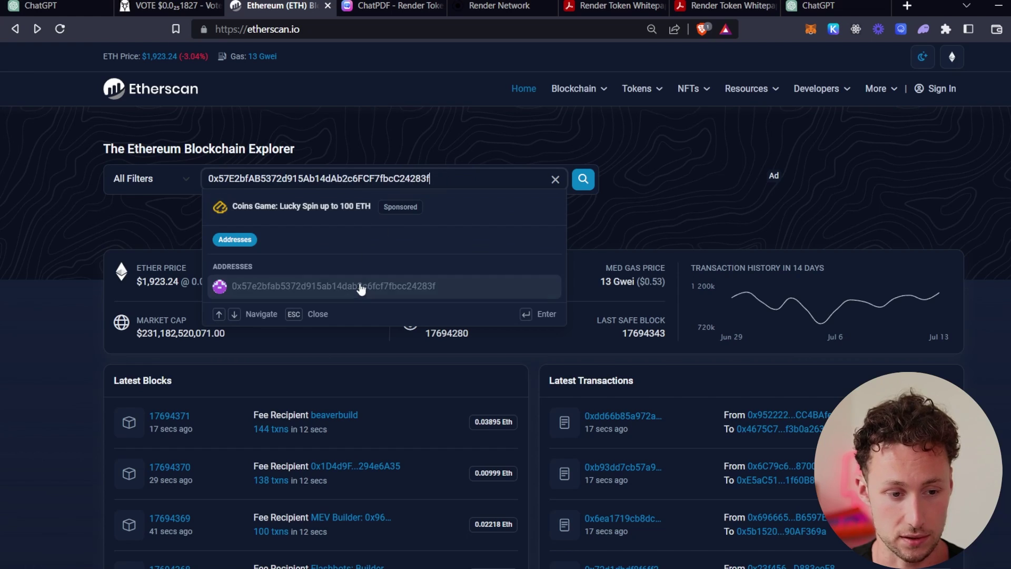
Open the VOTE contract's page from the Etherscan address search and look over its overview and transactions.
{"action": "left_click", "coordinate": [360, 286]}
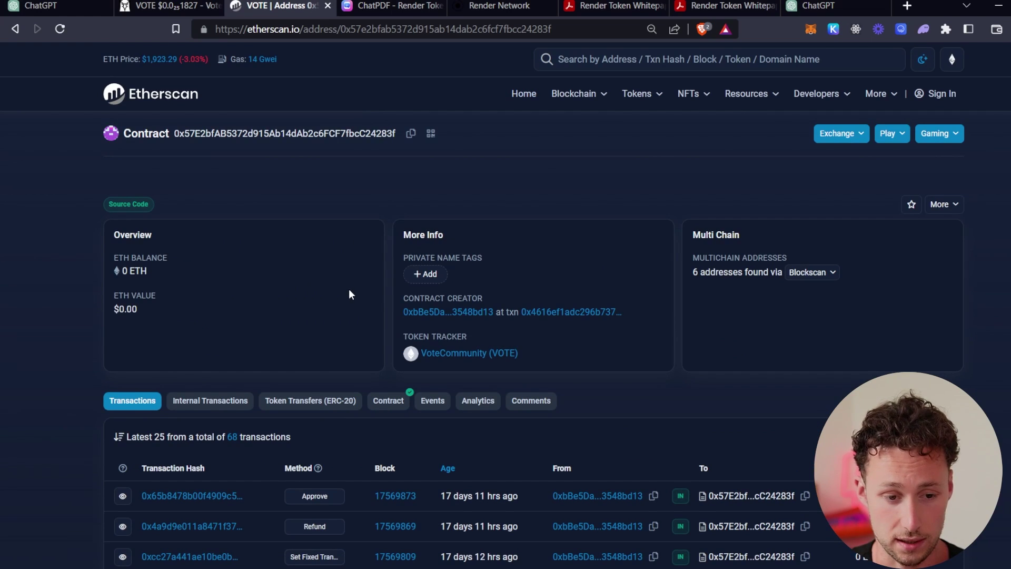
{"action": "scroll", "coordinate": [354, 264], "scroll_direction": "down", "scroll_amount": 1}
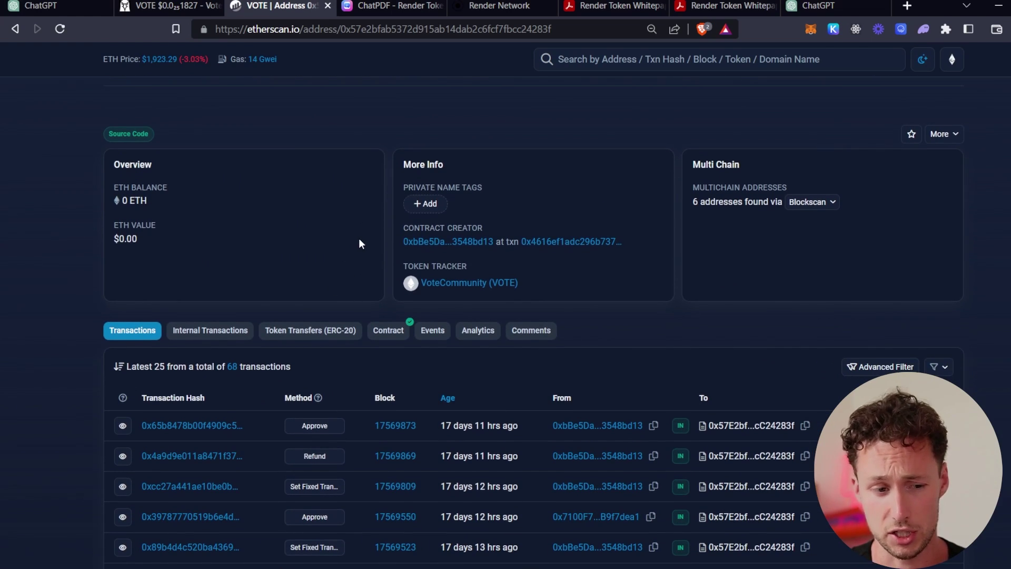
{"action": "scroll", "coordinate": [358, 238], "scroll_direction": "down", "scroll_amount": 2}
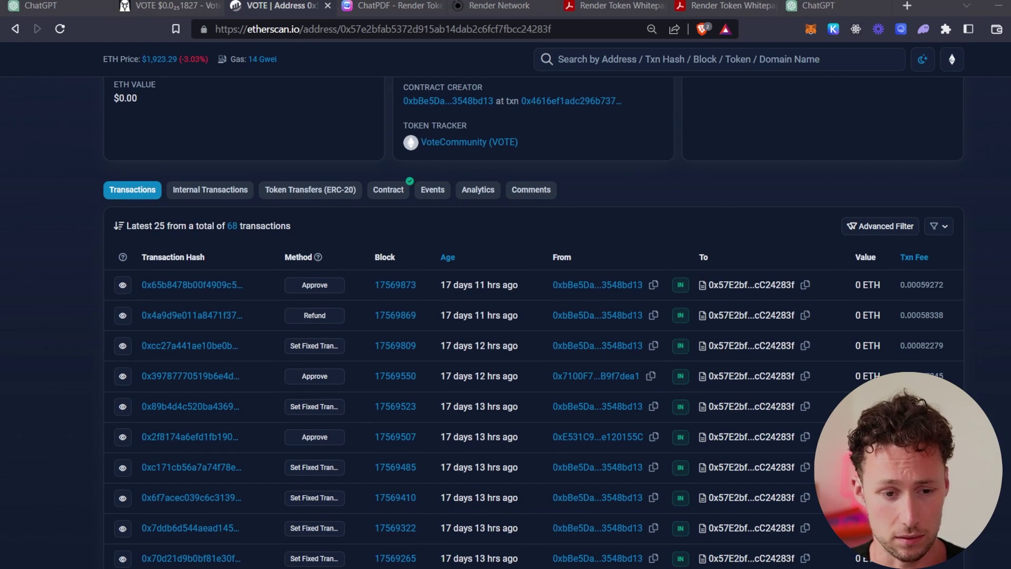
{"action": "scroll", "coordinate": [334, 174], "scroll_direction": "up", "scroll_amount": 3}
{"action": "scroll", "coordinate": [336, 175], "scroll_direction": "down", "scroll_amount": 1}
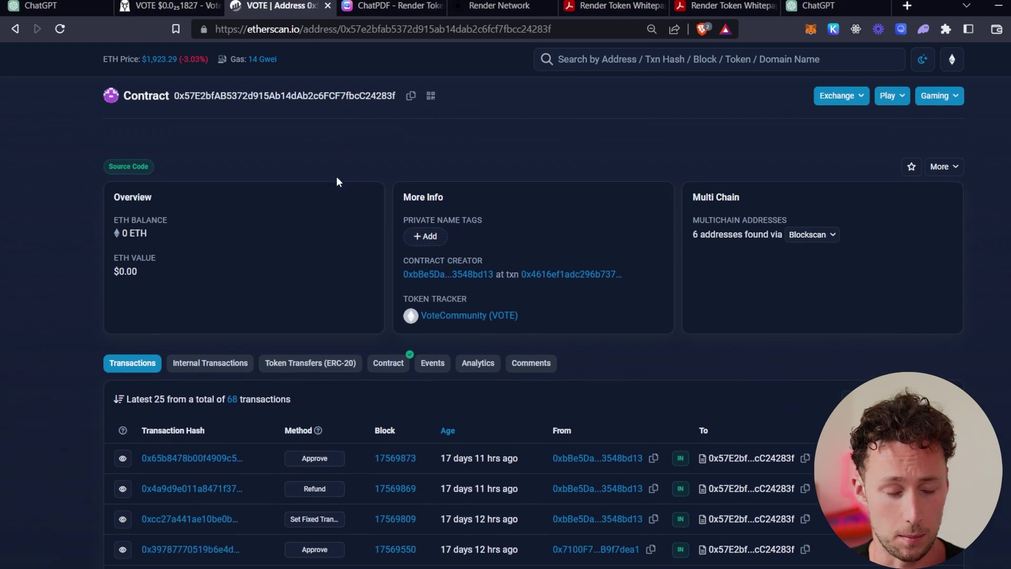
{"action": "scroll", "coordinate": [389, 203], "scroll_direction": "down", "scroll_amount": 3}
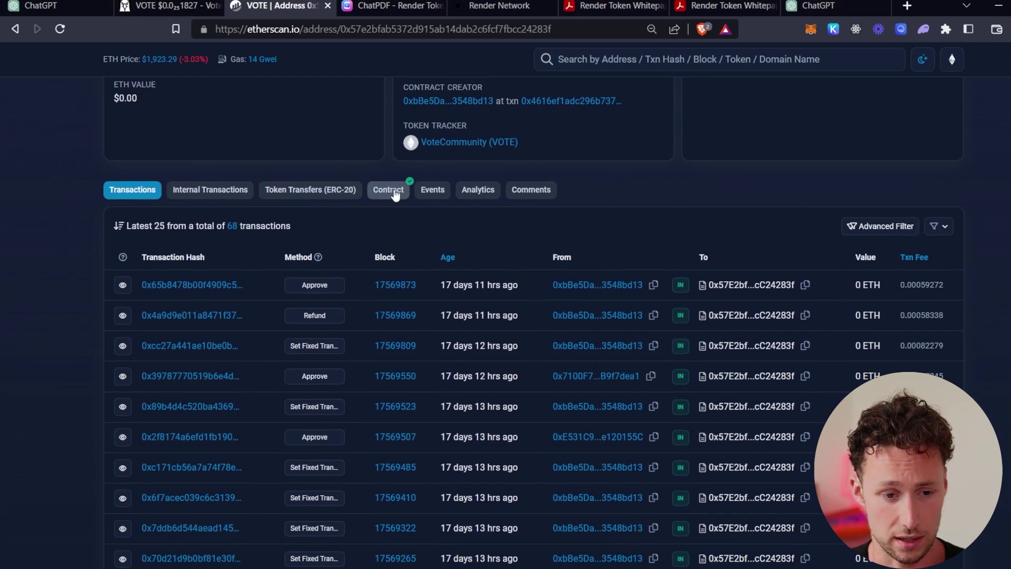
Open the VOTE contract's source code on Etherscan, skim it and copy the full Solidity code.
{"action": "left_click", "coordinate": [396, 196]}
{"action": "scroll", "coordinate": [388, 197], "scroll_direction": "down", "scroll_amount": 1}
{"action": "scroll", "coordinate": [310, 428], "scroll_direction": "down", "scroll_amount": 10}
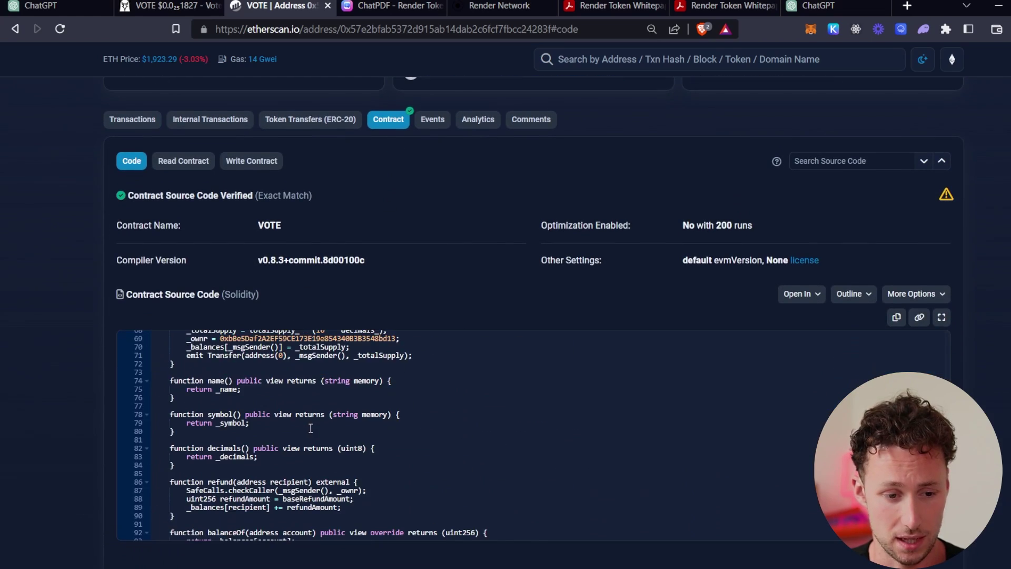
{"action": "scroll", "coordinate": [311, 429], "scroll_direction": "down", "scroll_amount": 4}
{"action": "scroll", "coordinate": [303, 441], "scroll_direction": "up", "scroll_amount": 15}
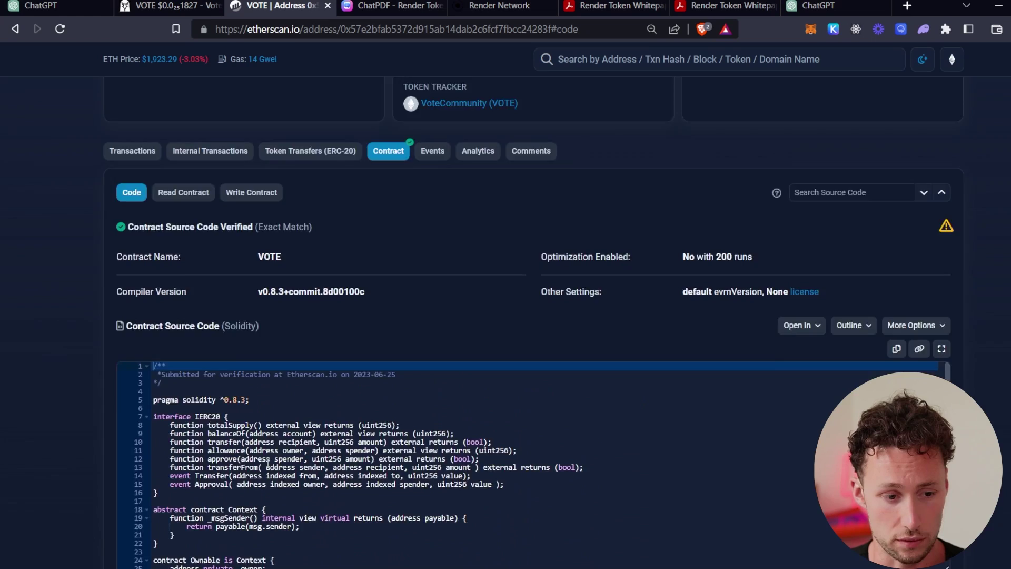
{"action": "scroll", "coordinate": [30, 429], "scroll_direction": "down", "scroll_amount": 10}
{"action": "scroll", "coordinate": [29, 429], "scroll_direction": "up", "scroll_amount": 8}
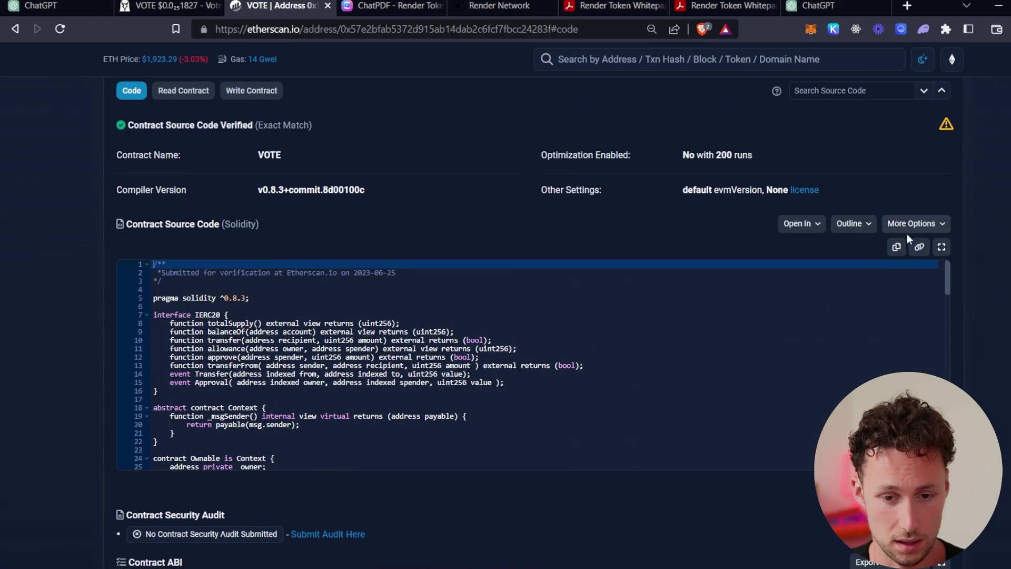
{"action": "left_click", "coordinate": [897, 251]}
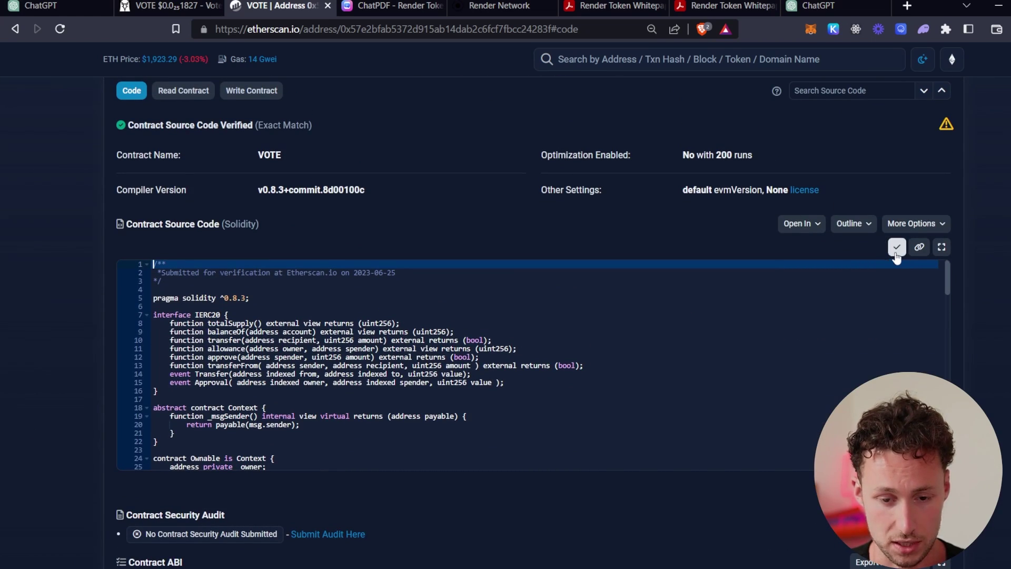
In a new ChatGPT chat, send "Describe what this Ethereum contract does. Highlight any red flags:" followed by the copied Solidity code on a new line.
{"action": "left_click", "coordinate": [42, 7]}
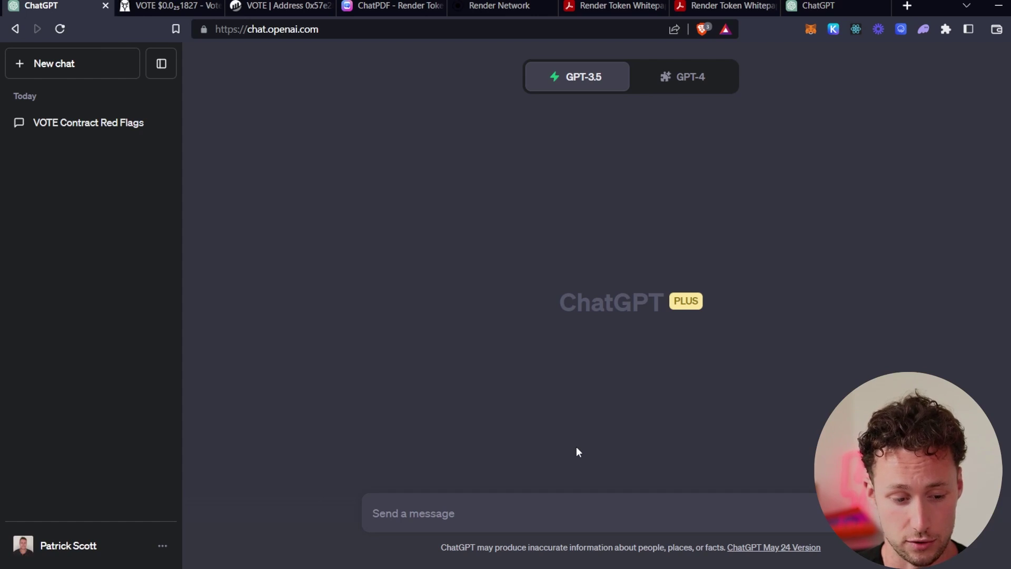
{"action": "type", "text": "Describe what this"}
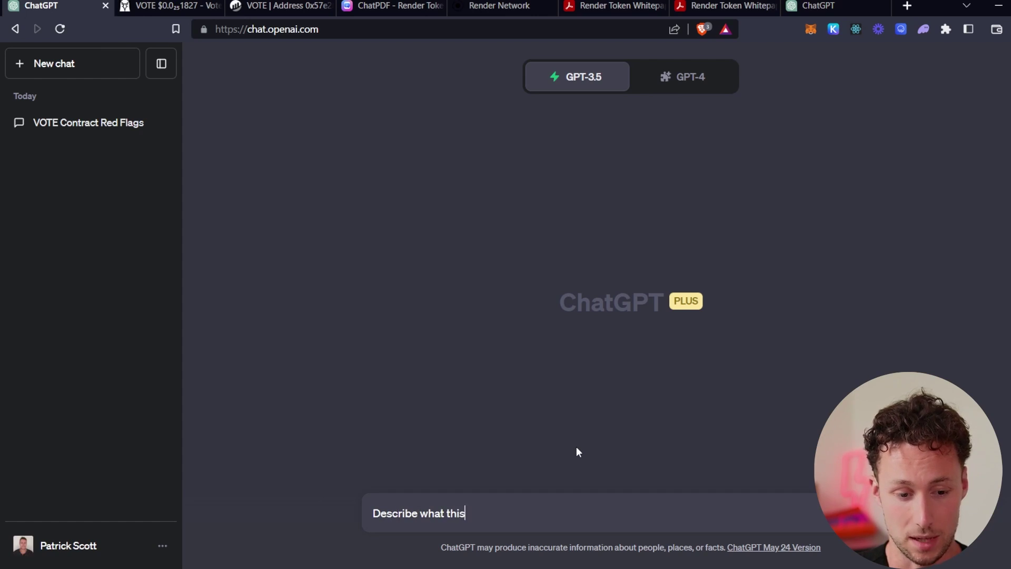
{"action": "type", "text": " Ethereum"}
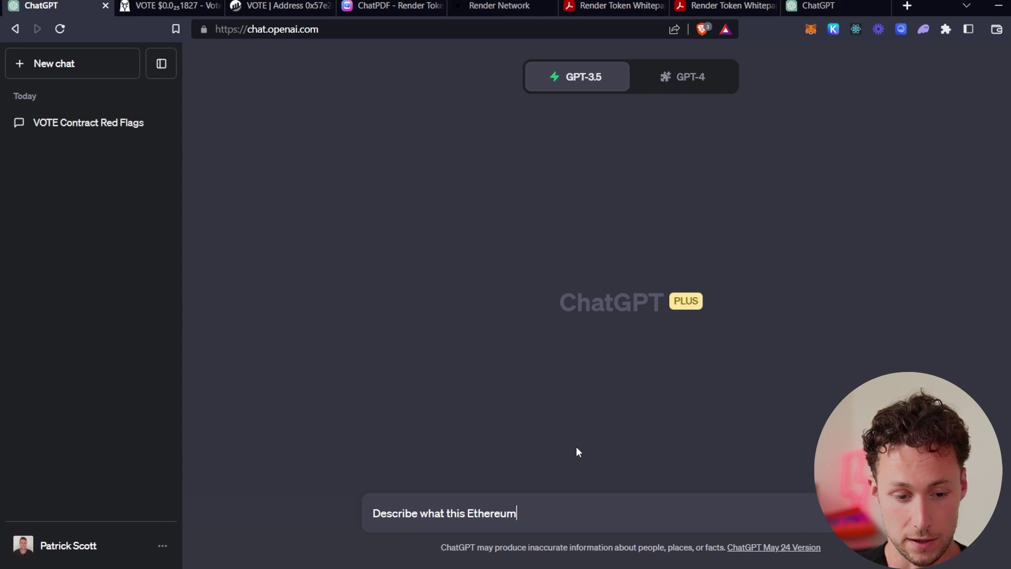
{"action": "type", "text": " contract do"}
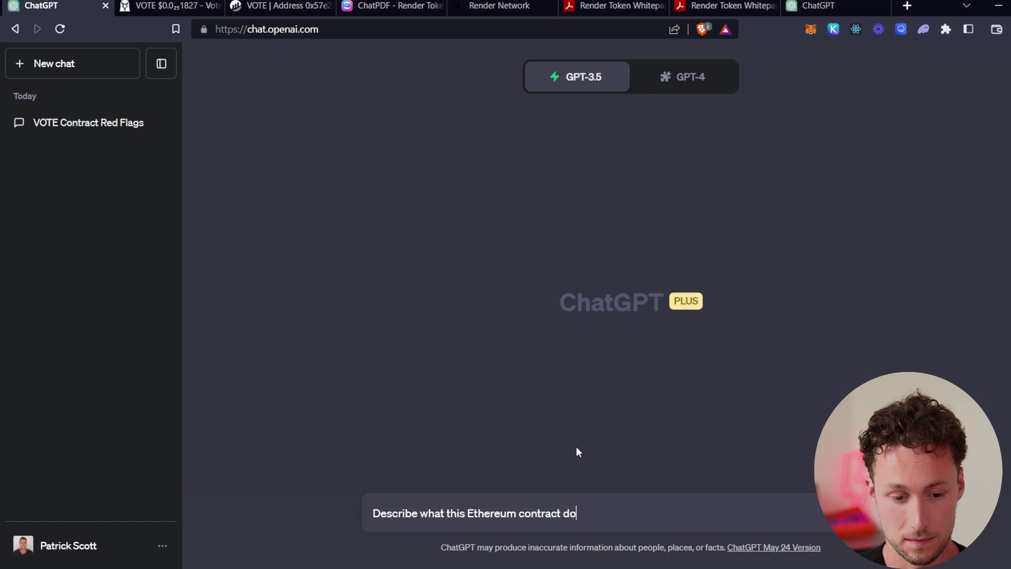
{"action": "type", "text": "es. High"}
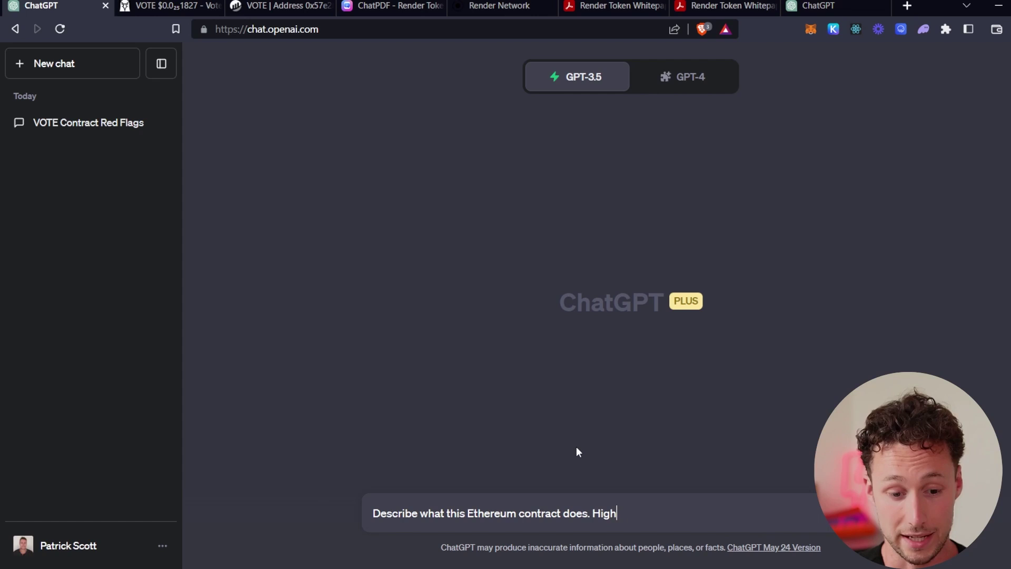
{"action": "type", "text": "light any red flags:"}
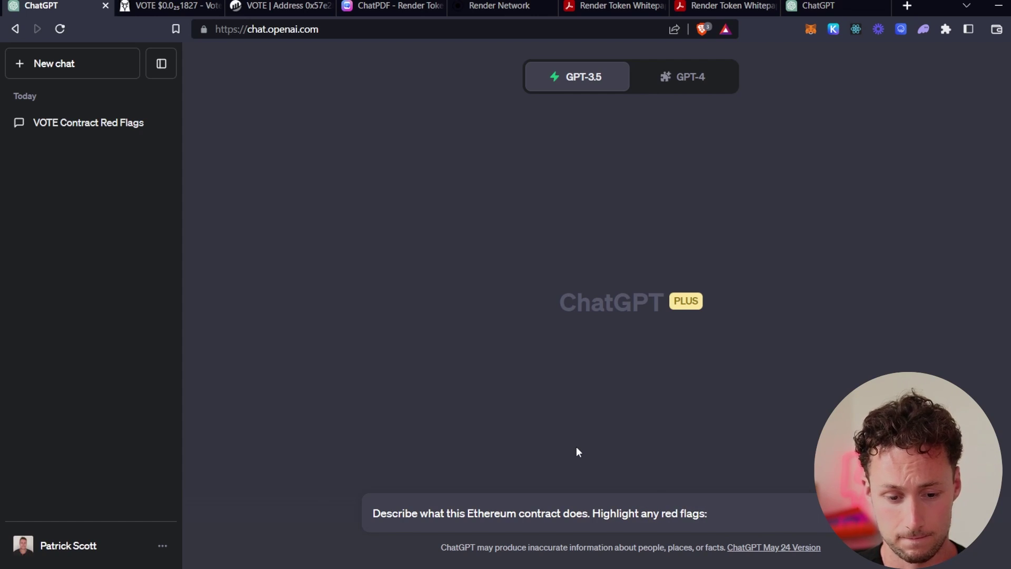
{"action": "key", "text": "shift+Return"}
{"action": "key", "text": "ctrl+v"}
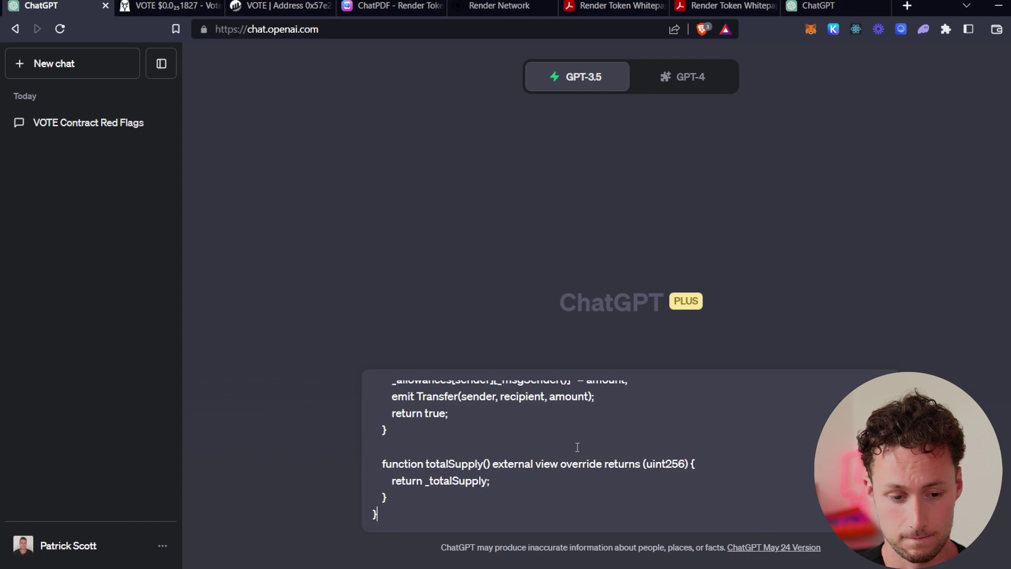
{"action": "key", "text": "Return"}
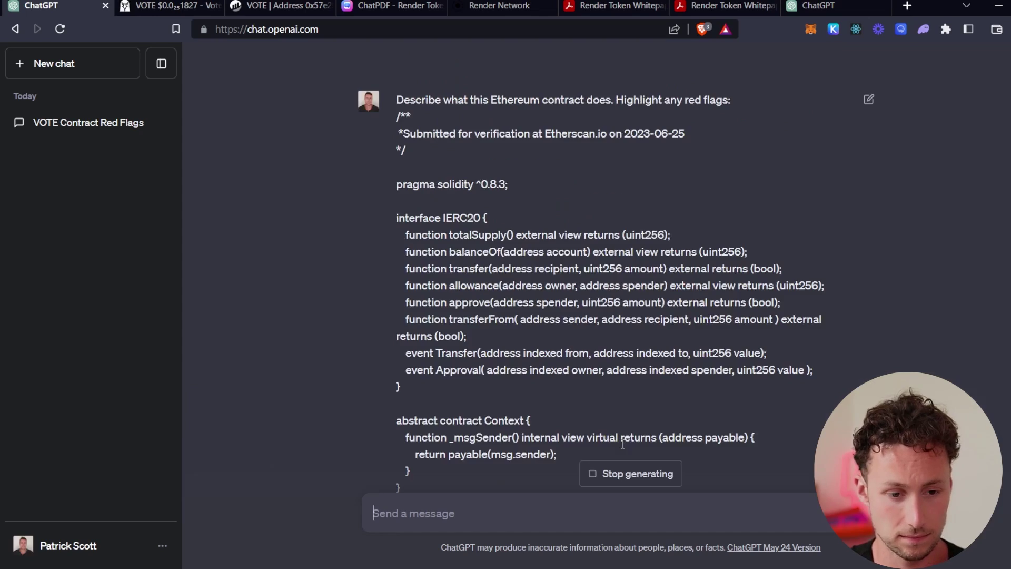
Read through ChatGPT's breakdown of the contract code, examining the function explanations and the list of red flags.
{"action": "scroll", "coordinate": [667, 401], "scroll_direction": "down", "scroll_amount": 5}
{"action": "scroll", "coordinate": [668, 401], "scroll_direction": "down", "scroll_amount": 20}
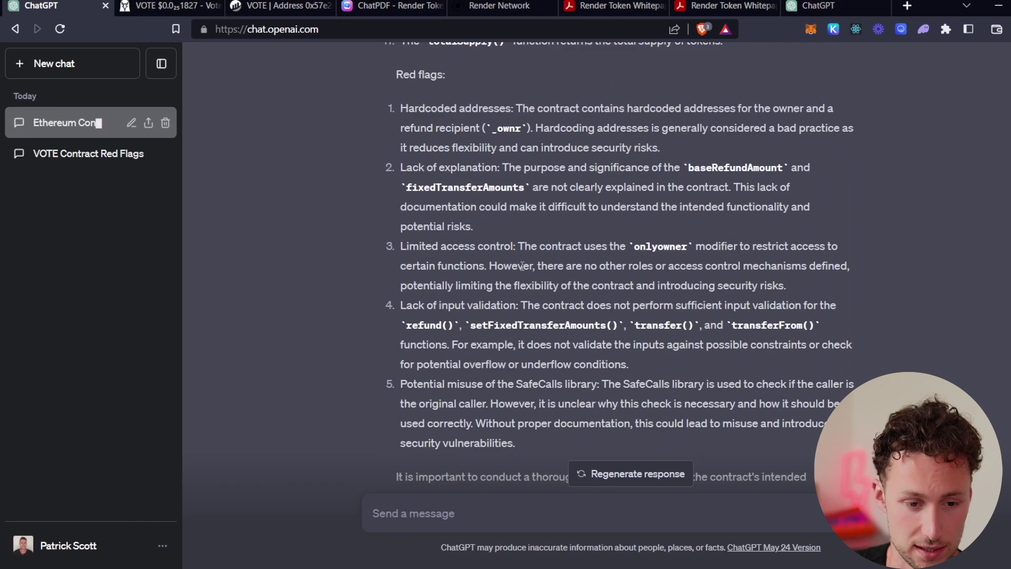
{"action": "scroll", "coordinate": [464, 242], "scroll_direction": "down", "scroll_amount": 3}
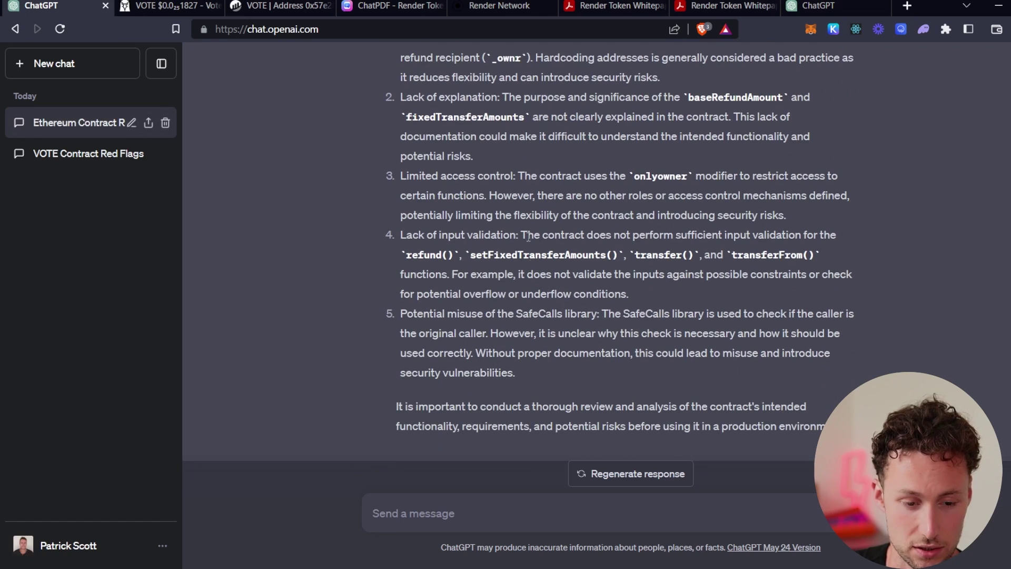
{"action": "scroll", "coordinate": [530, 248], "scroll_direction": "down", "scroll_amount": 1}
{"action": "scroll", "coordinate": [535, 300], "scroll_direction": "up", "scroll_amount": 5}
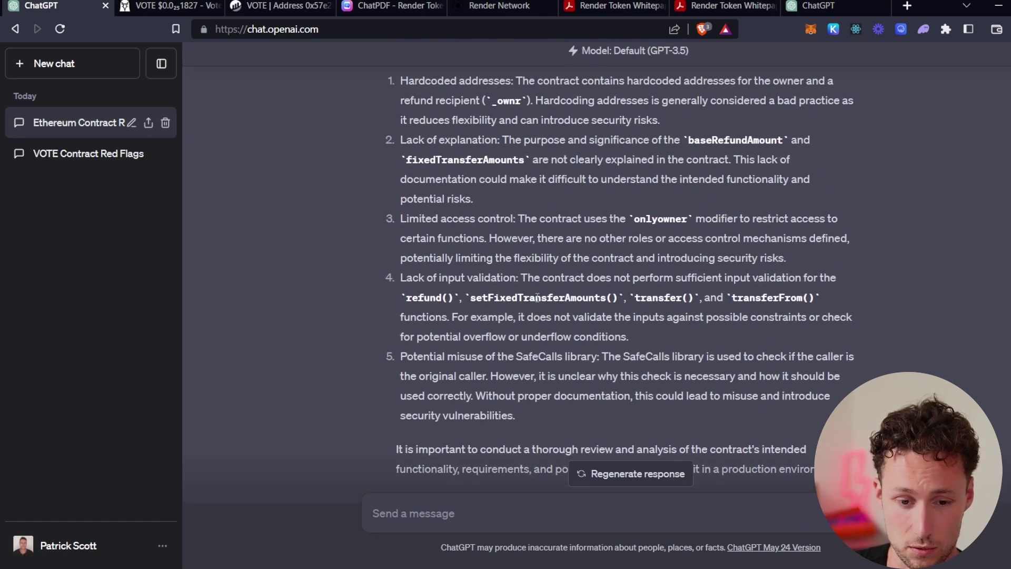
{"action": "scroll", "coordinate": [474, 183], "scroll_direction": "up", "scroll_amount": 15}
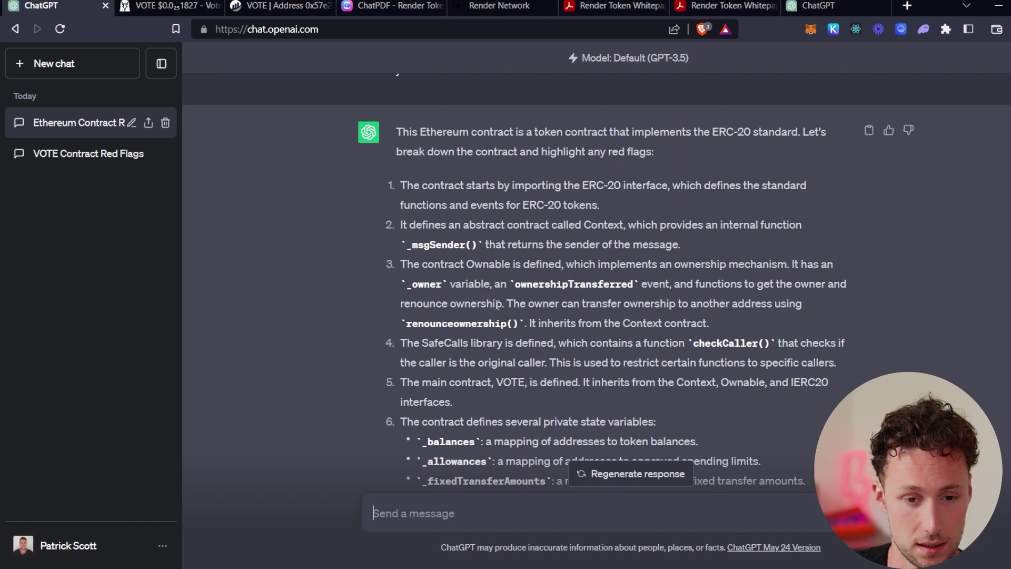
{"action": "scroll", "coordinate": [510, 304], "scroll_direction": "down", "scroll_amount": 15}
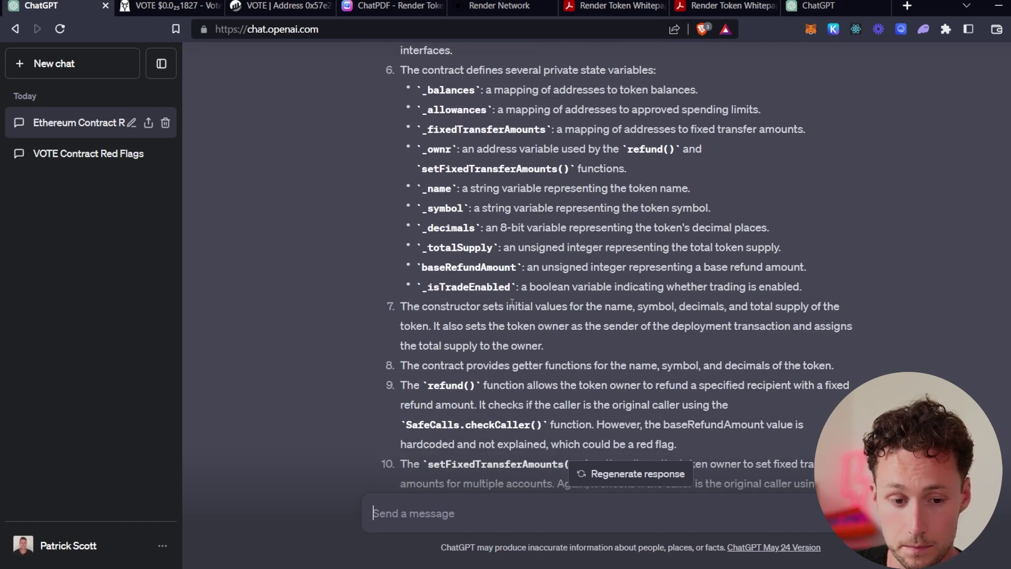
{"action": "scroll", "coordinate": [509, 309], "scroll_direction": "down", "scroll_amount": 6}
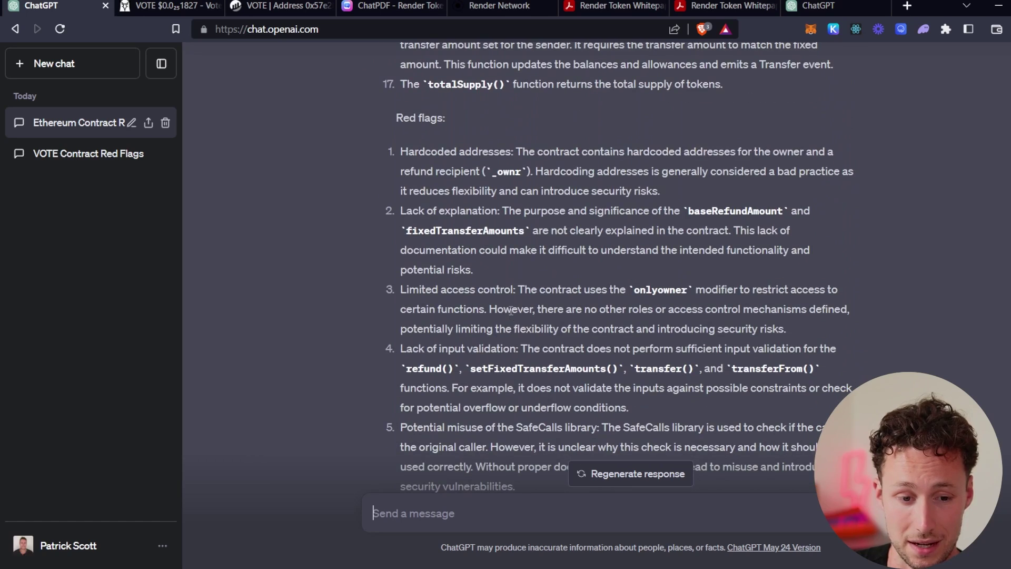
{"action": "scroll", "coordinate": [509, 309], "scroll_direction": "up", "scroll_amount": 3}
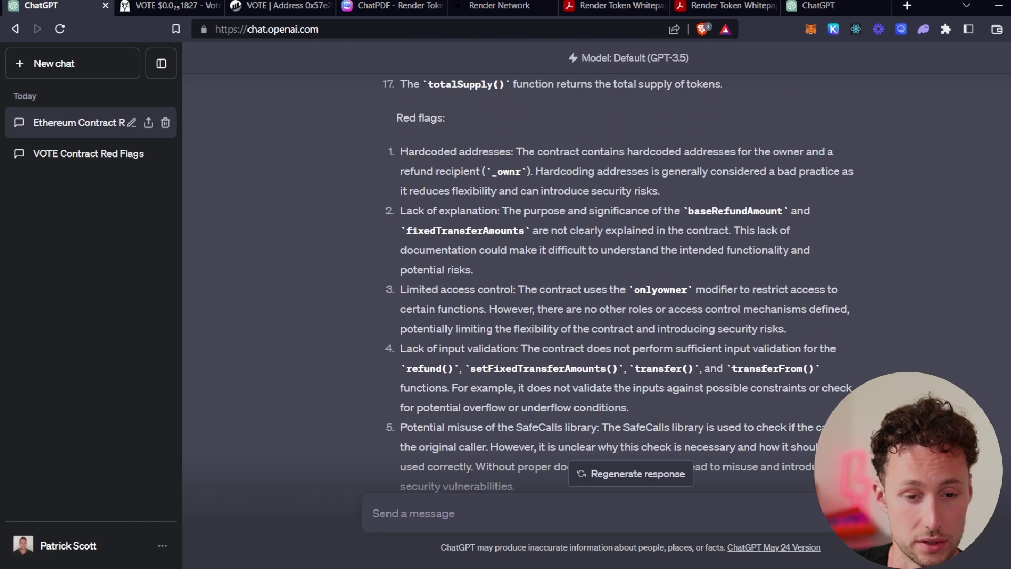
{"action": "scroll", "coordinate": [595, 284], "scroll_direction": "up", "scroll_amount": 20}
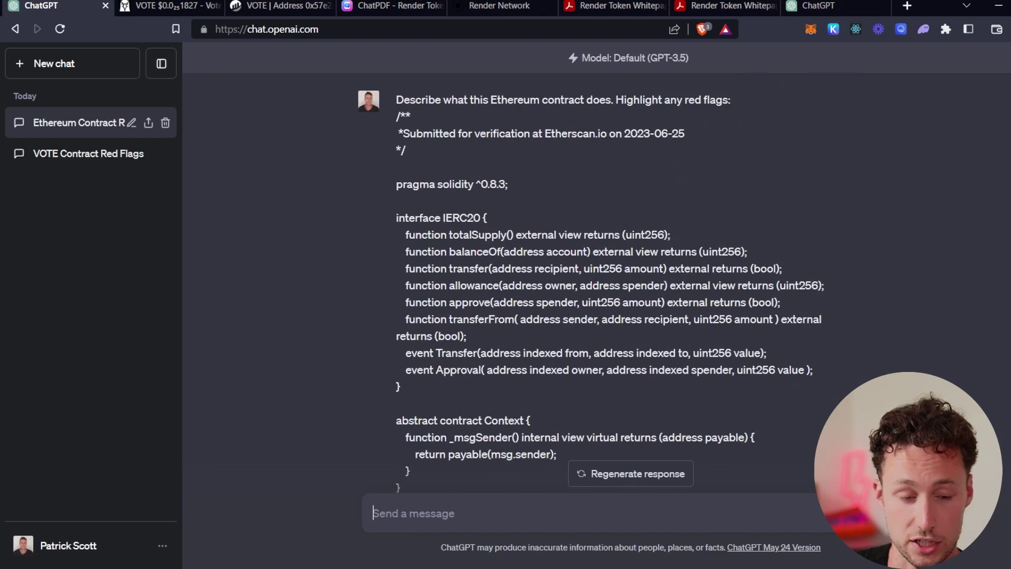